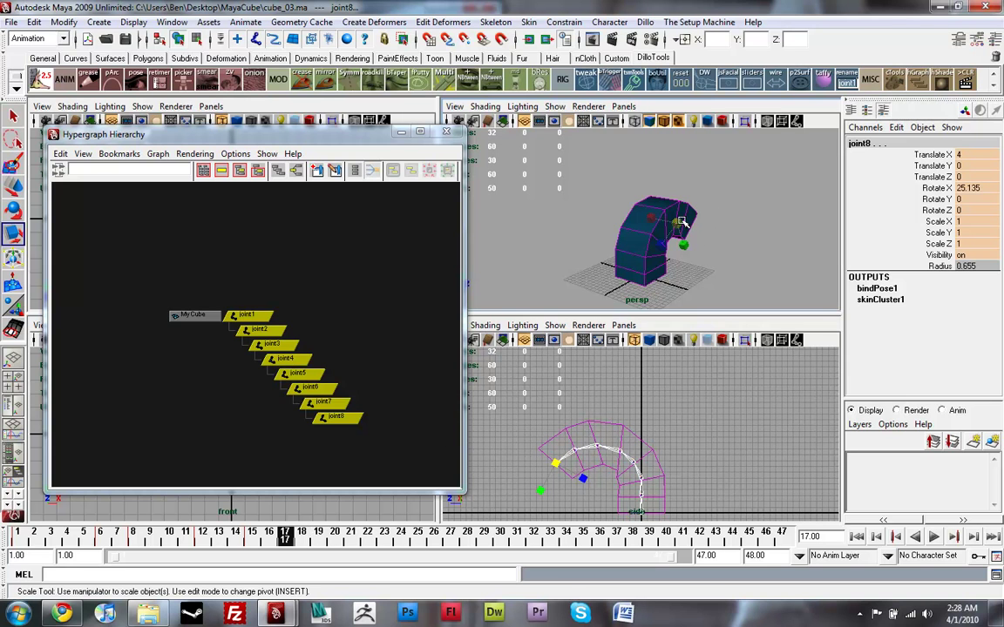
At frame 15, scale joint6 through joint8 uniformly to about 1.28, key them and play the animation
{"action": "left_click", "coordinate": [252, 540]}
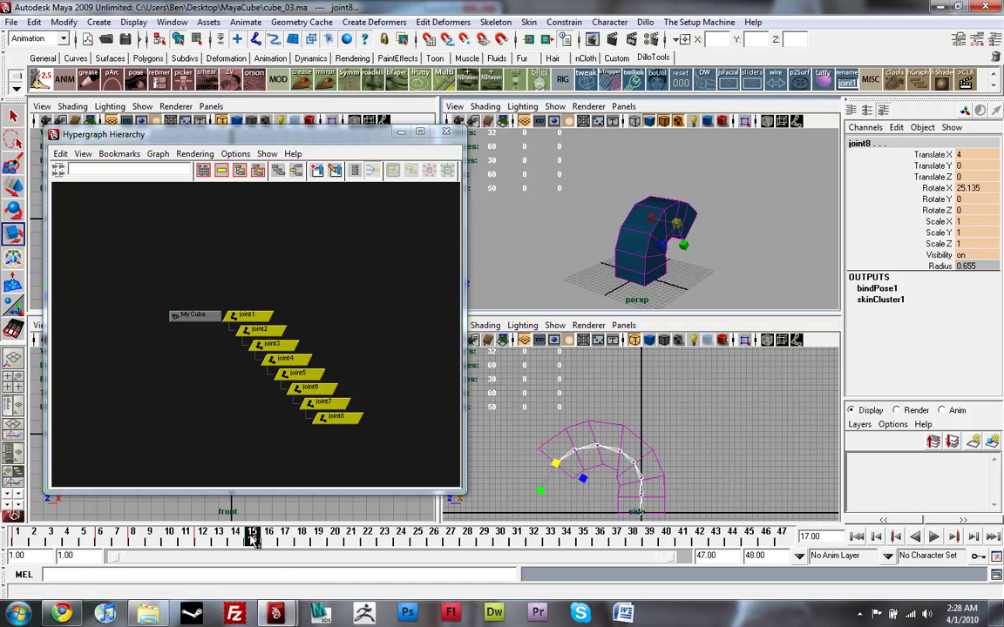
{"action": "left_click", "coordinate": [205, 540]}
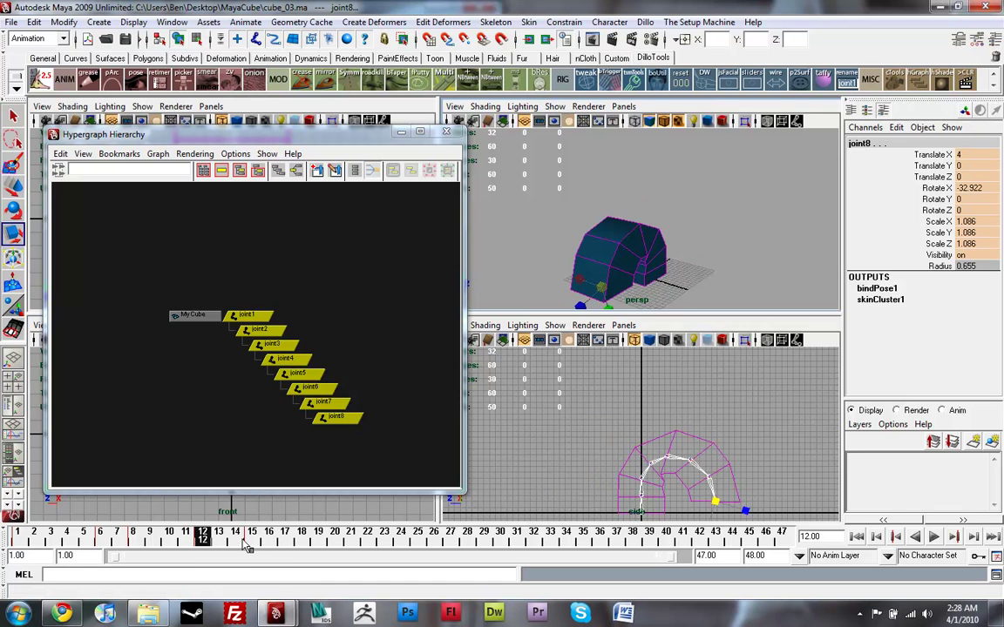
{"action": "left_click", "coordinate": [531, 415]}
{"action": "left_click_drag", "start_coordinate": [602, 472], "coordinate": [609, 475]}
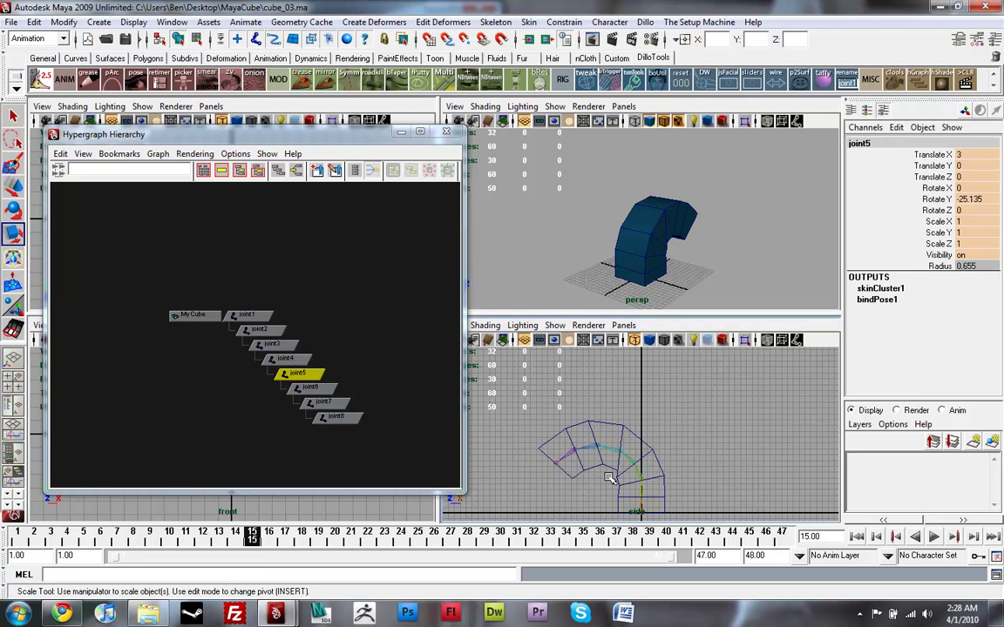
{"action": "left_click", "coordinate": [383, 443]}
{"action": "left_click_drag", "start_coordinate": [344, 424], "coordinate": [294, 393]}
{"action": "left_click_drag", "start_coordinate": [676, 226], "coordinate": [702, 219]}
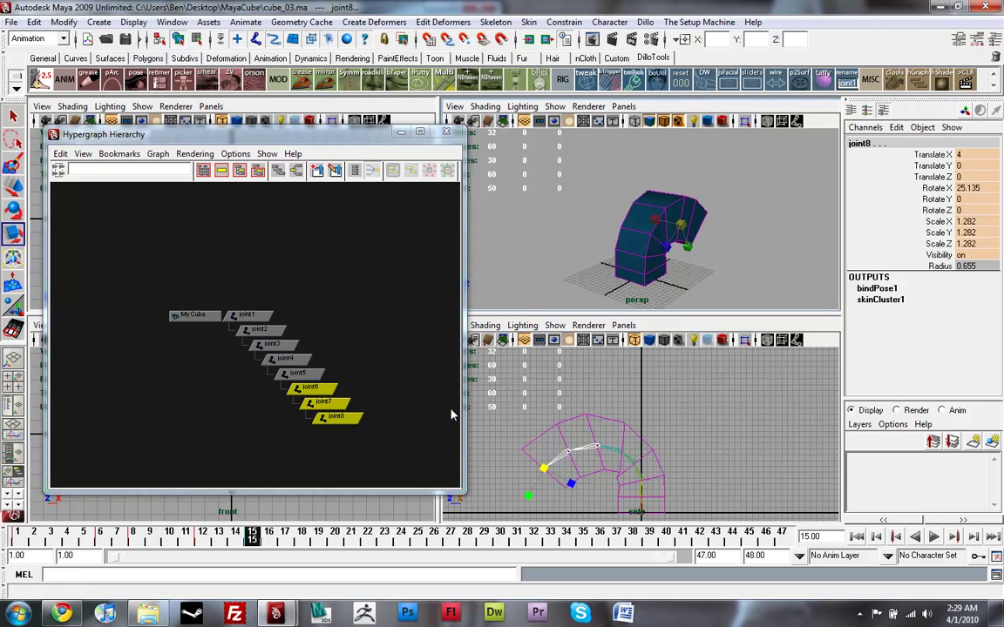
{"action": "key", "text": "s"}
{"action": "key", "text": "alt+v"}
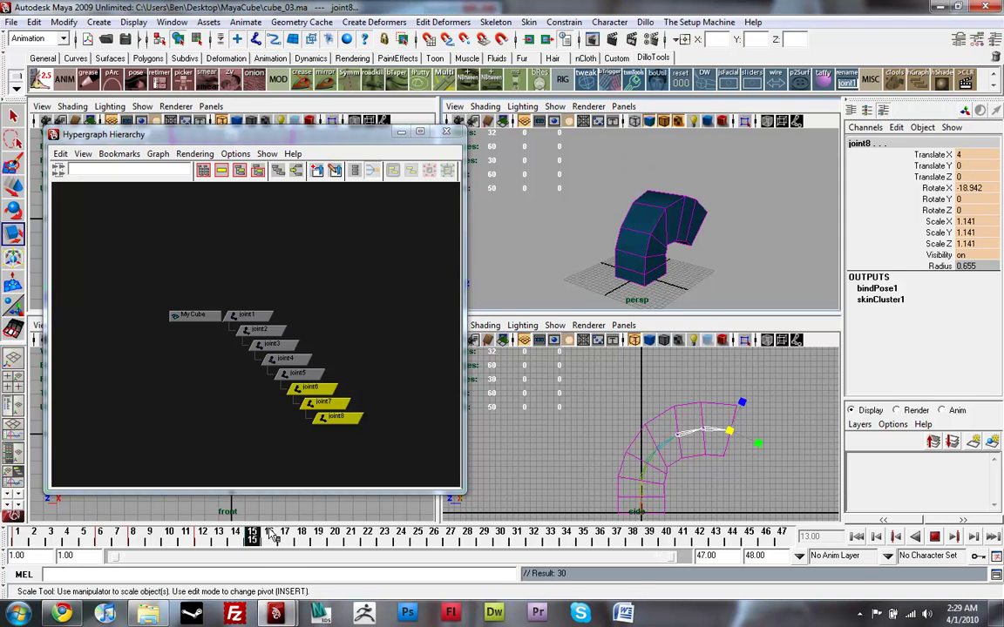
At frame 17, rotate joint4 through joint8 further into the bend, bringing joint8 to about 29 degrees in X
{"action": "left_click_drag", "start_coordinate": [254, 538], "coordinate": [296, 539]}
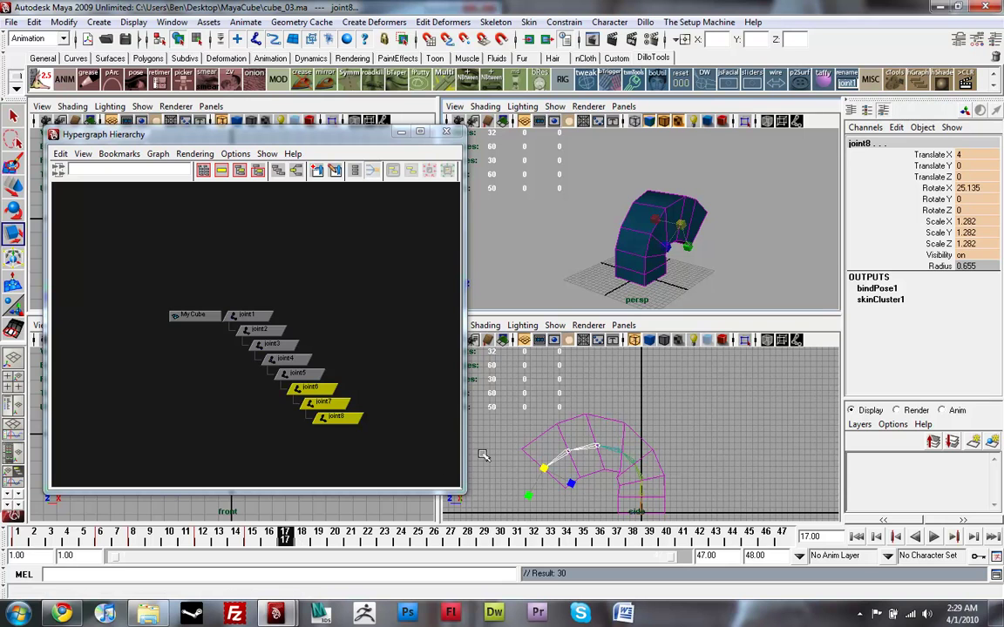
{"action": "key", "text": "r"}
{"action": "left_click_drag", "start_coordinate": [380, 454], "coordinate": [279, 361]}
{"action": "middle_click_drag", "start_coordinate": [568, 403], "coordinate": [570, 403]}
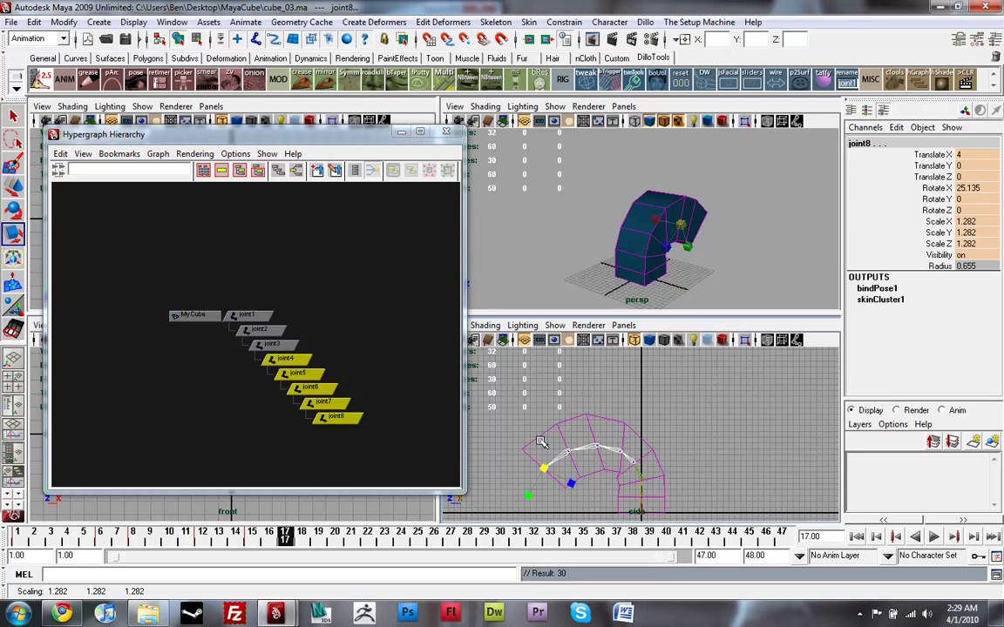
{"action": "key", "text": "e"}
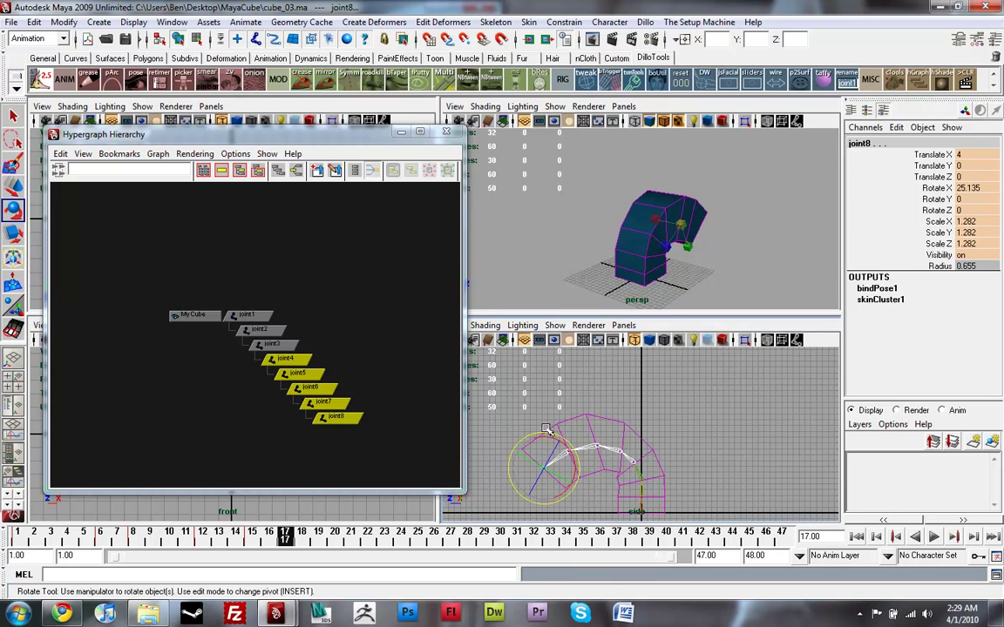
{"action": "middle_click_drag", "start_coordinate": [520, 438], "coordinate": [519, 439]}
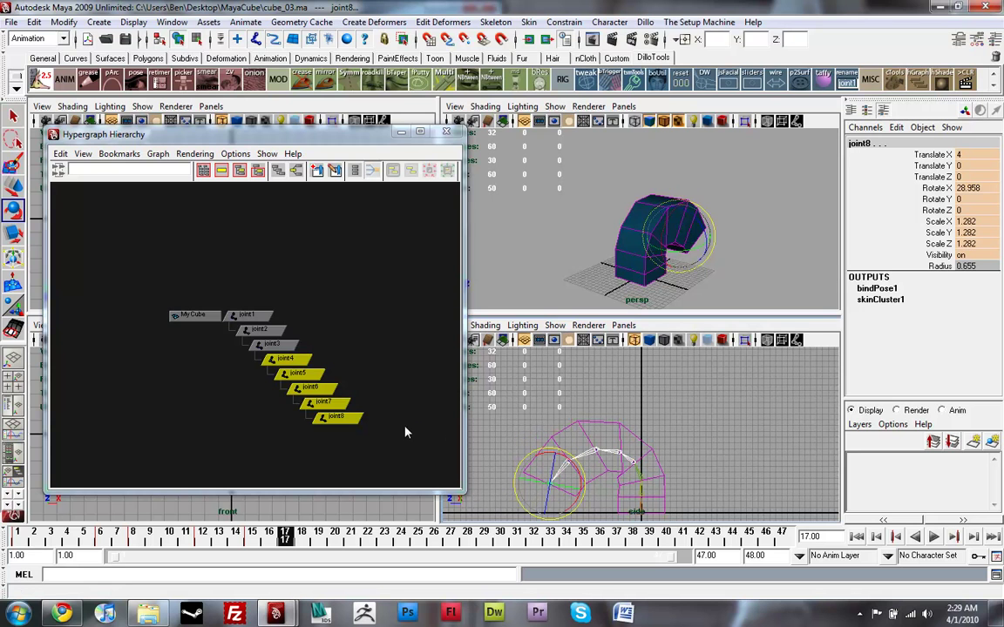
Scale joint6 through joint8 uniformly to about 1.14 at frame 17
{"action": "key", "text": "r"}
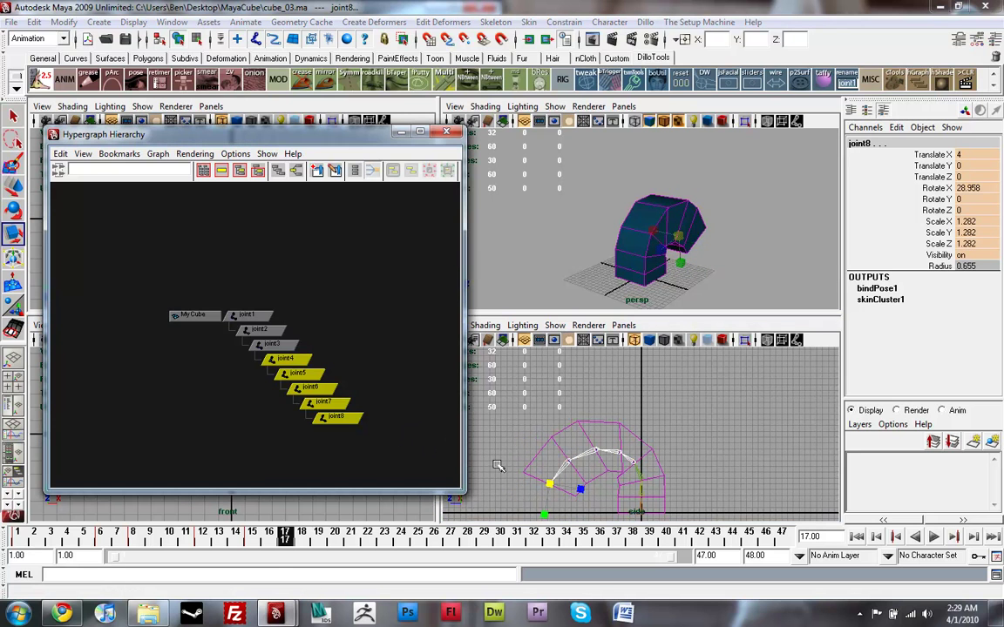
{"action": "left_click_drag", "start_coordinate": [365, 453], "coordinate": [294, 389]}
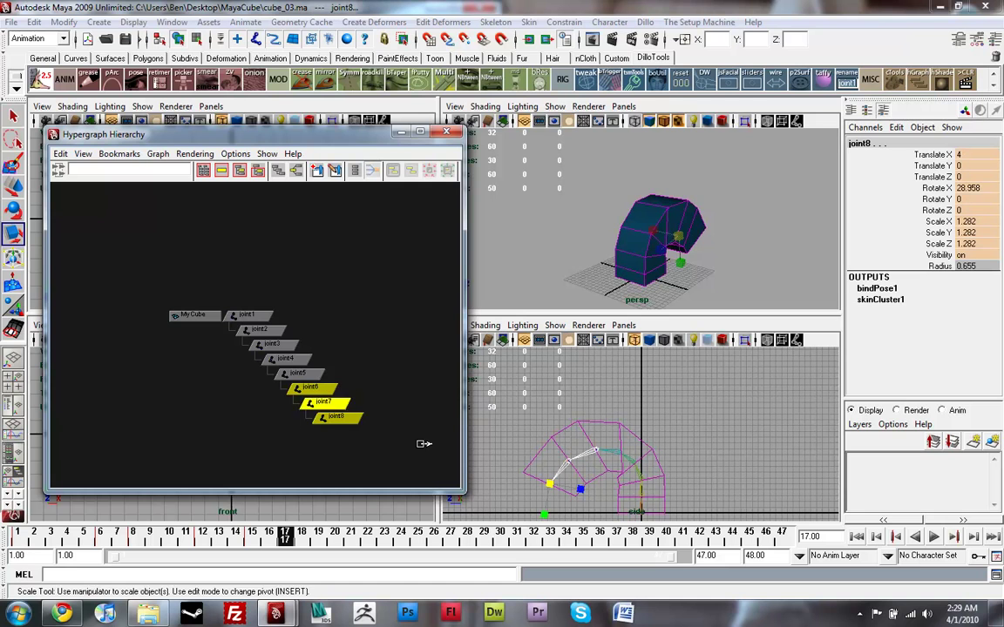
{"action": "left_click_drag", "start_coordinate": [548, 489], "coordinate": [535, 492]}
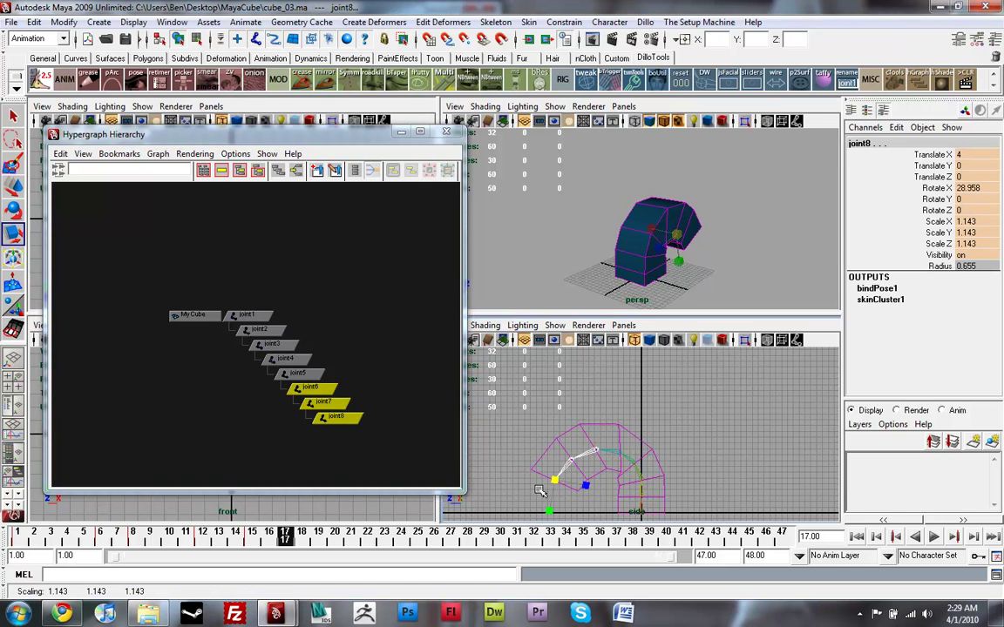
Select joint1 through joint8, preview the bend animation and copy the keys at frame 1
{"action": "left_click", "coordinate": [412, 457]}
{"action": "left_click_drag", "start_coordinate": [444, 458], "coordinate": [250, 307]}
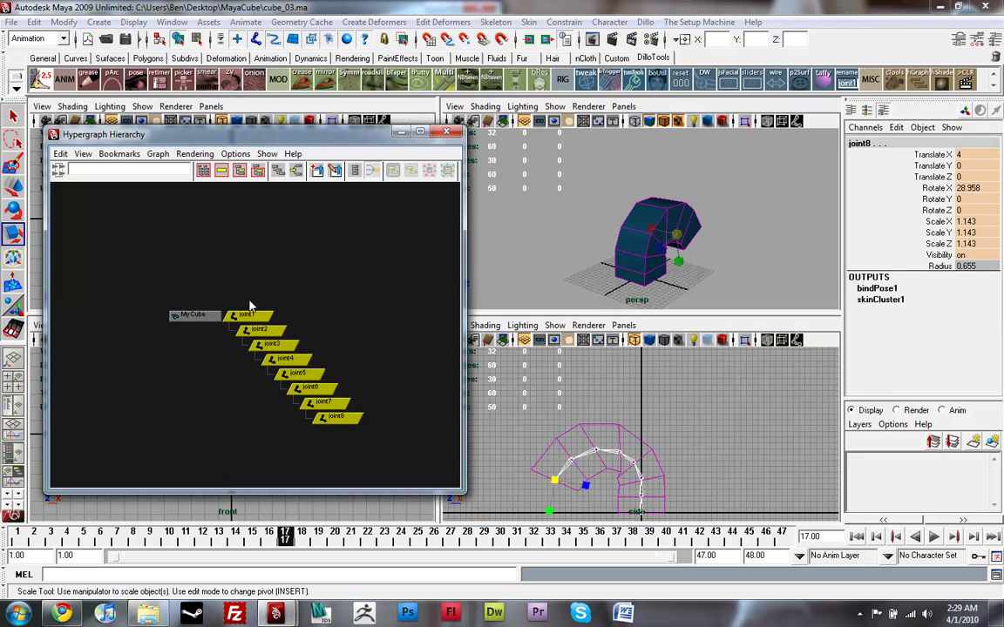
{"action": "left_click_drag", "start_coordinate": [203, 541], "coordinate": [18, 534]}
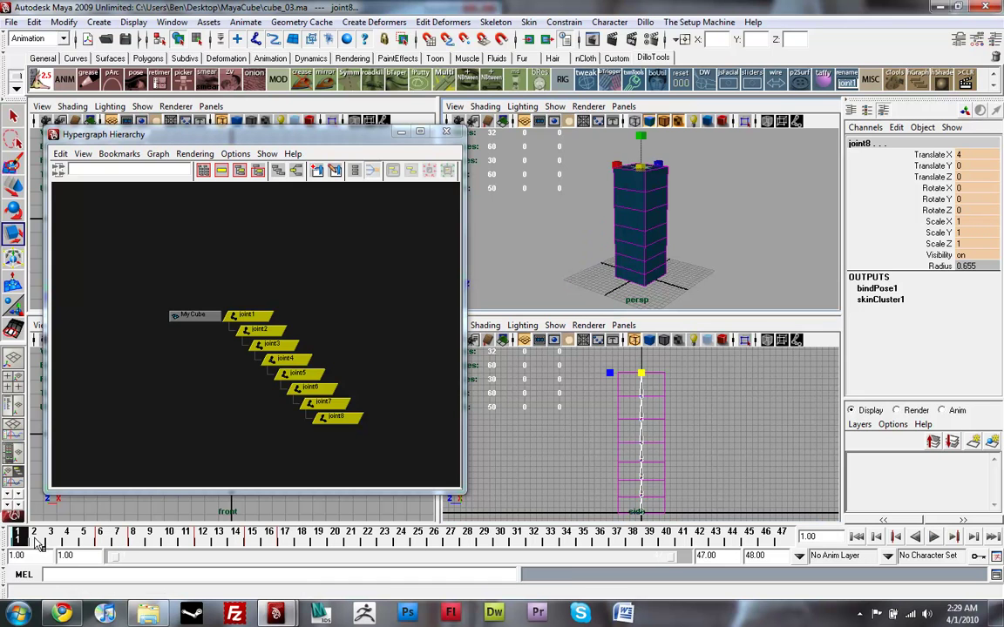
{"action": "key", "text": "alt+v"}
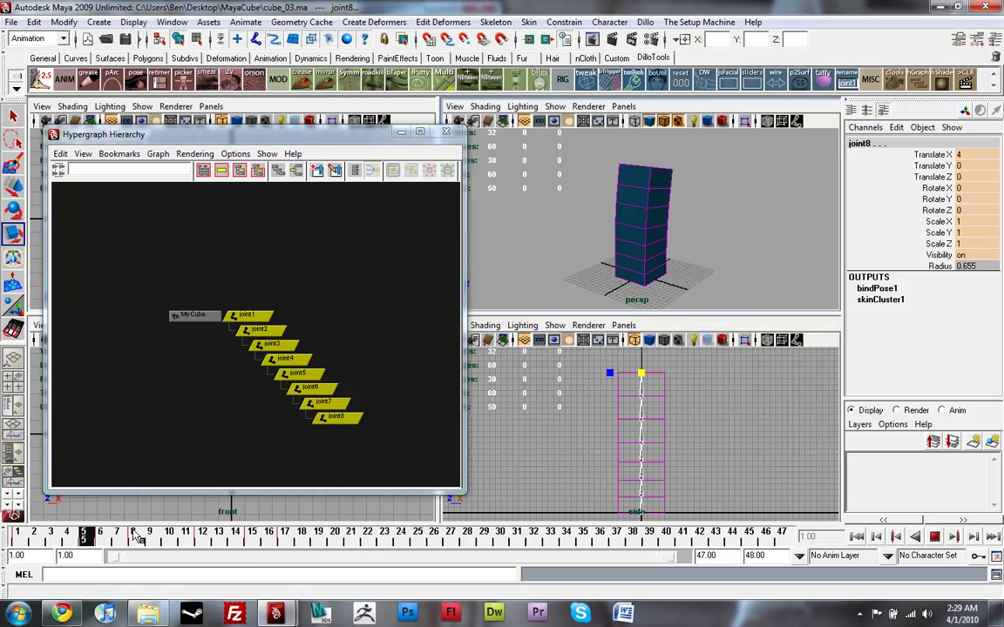
{"action": "mouse_move", "coordinate": [133, 536]}
{"action": "left_mouse_down"}
{"action": "mouse_move", "coordinate": [20, 539]}
{"action": "mouse_move", "coordinate": [324, 545]}
{"action": "mouse_move", "coordinate": [77, 541]}
{"action": "left_mouse_up"}
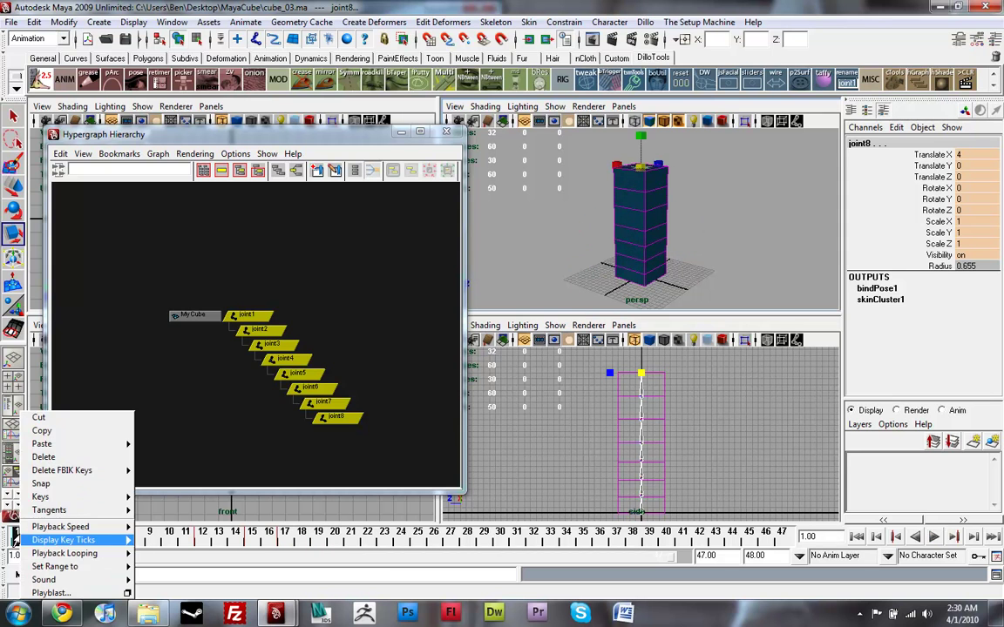
{"action": "right_click", "coordinate": [73, 540]}
{"action": "left_click", "coordinate": [42, 431]}
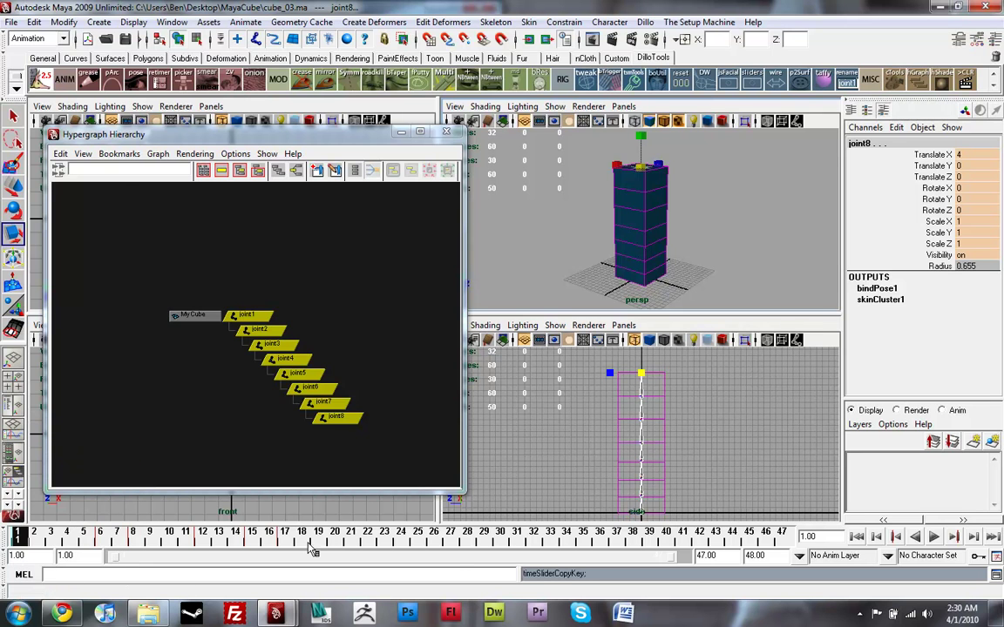
Paste the copied upright-pose keys onto all joints at frame 24
{"action": "left_click", "coordinate": [464, 542]}
{"action": "mouse_move", "coordinate": [448, 538]}
{"action": "middle_mouse_down"}
{"action": "mouse_move", "coordinate": [283, 538]}
{"action": "mouse_move", "coordinate": [403, 538]}
{"action": "middle_mouse_up"}
{"action": "left_click", "coordinate": [404, 541]}
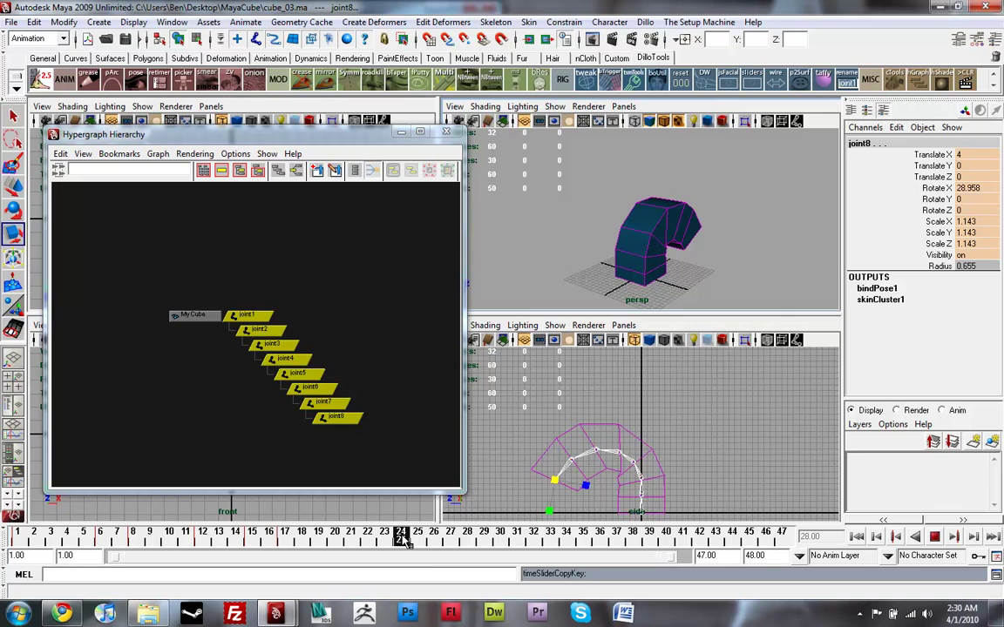
{"action": "right_click", "coordinate": [403, 540]}
{"action": "mouse_move", "coordinate": [453, 443]}
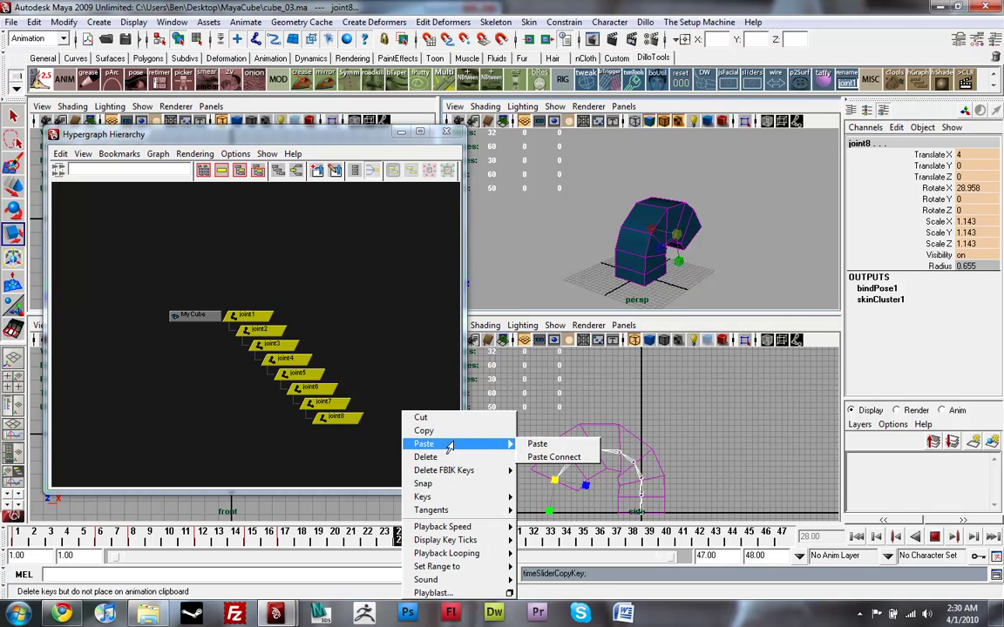
{"action": "left_click", "coordinate": [537, 445]}
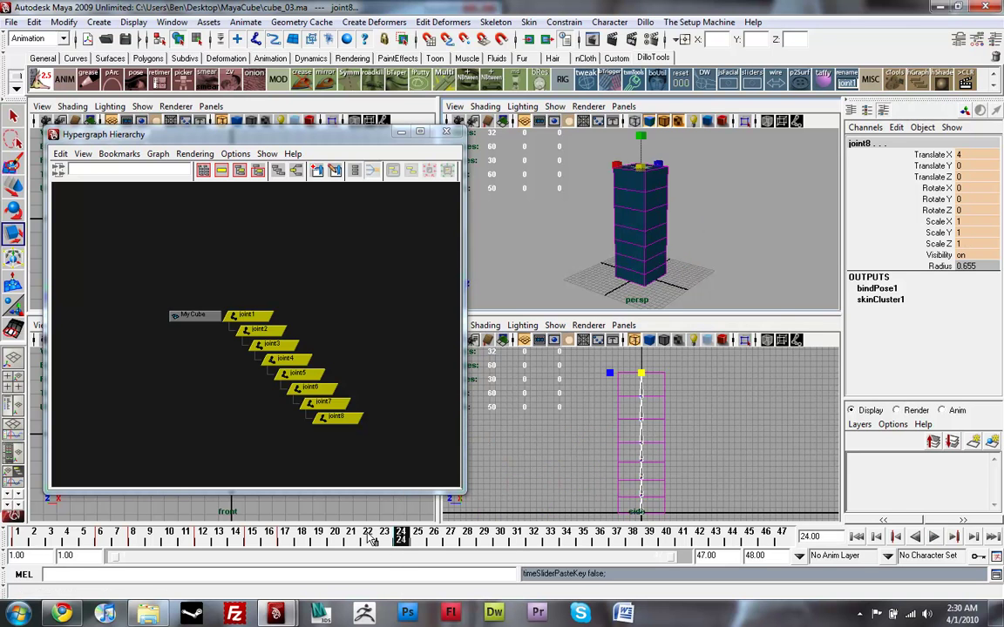
Key all joints in their current pose at frame 20 and play the animation from frame 1
{"action": "key", "text": "alt+v"}
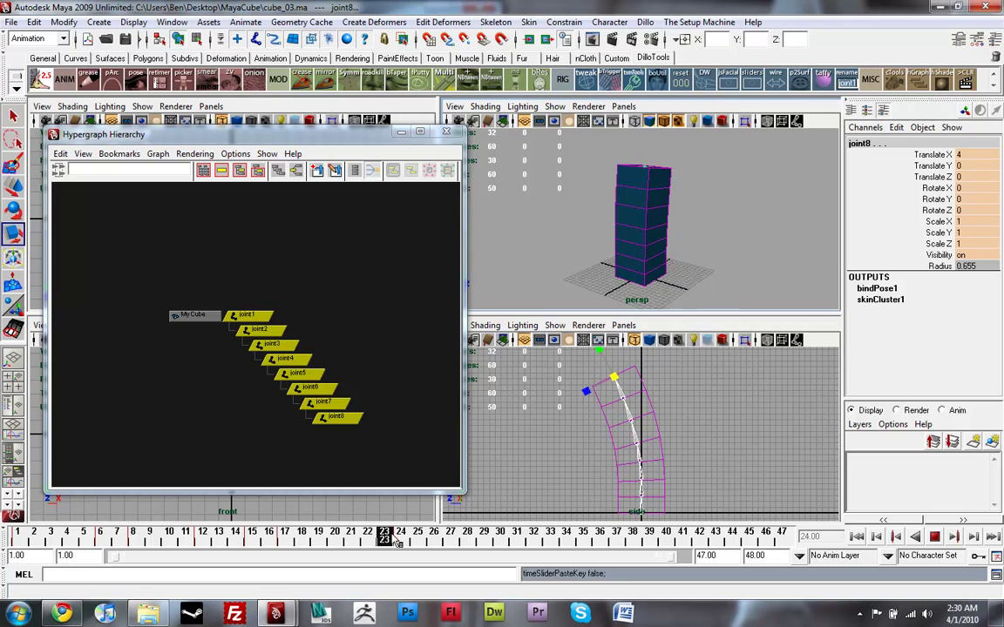
{"action": "mouse_move", "coordinate": [397, 540]}
{"action": "left_mouse_down"}
{"action": "mouse_move", "coordinate": [122, 538]}
{"action": "mouse_move", "coordinate": [346, 540]}
{"action": "mouse_move", "coordinate": [261, 539]}
{"action": "mouse_move", "coordinate": [291, 538]}
{"action": "left_mouse_up"}
{"action": "left_click", "coordinate": [338, 541]}
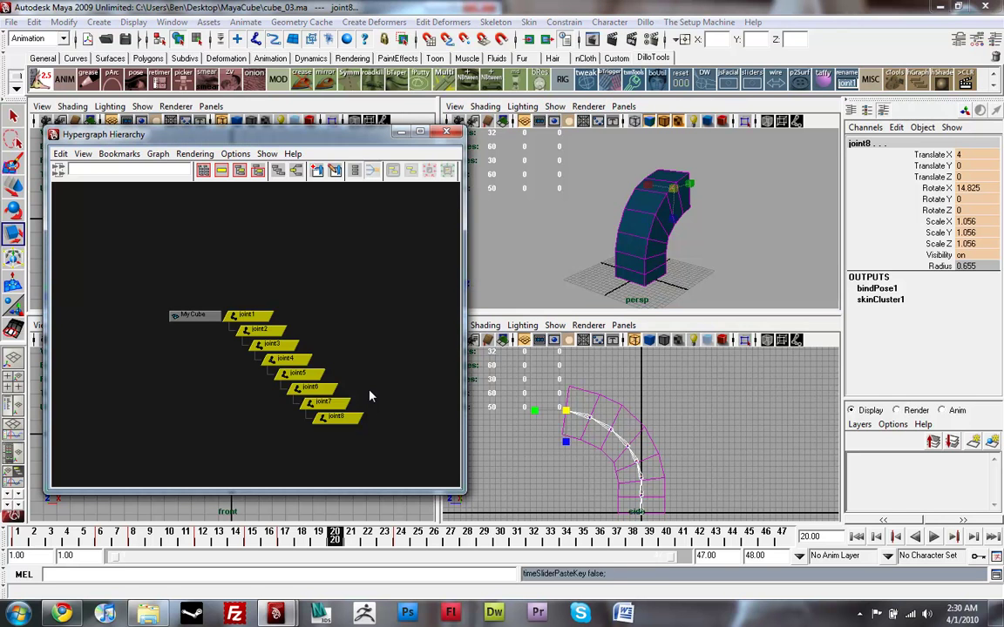
{"action": "key", "text": "s"}
{"action": "left_click", "coordinate": [334, 543], "text": "shift"}
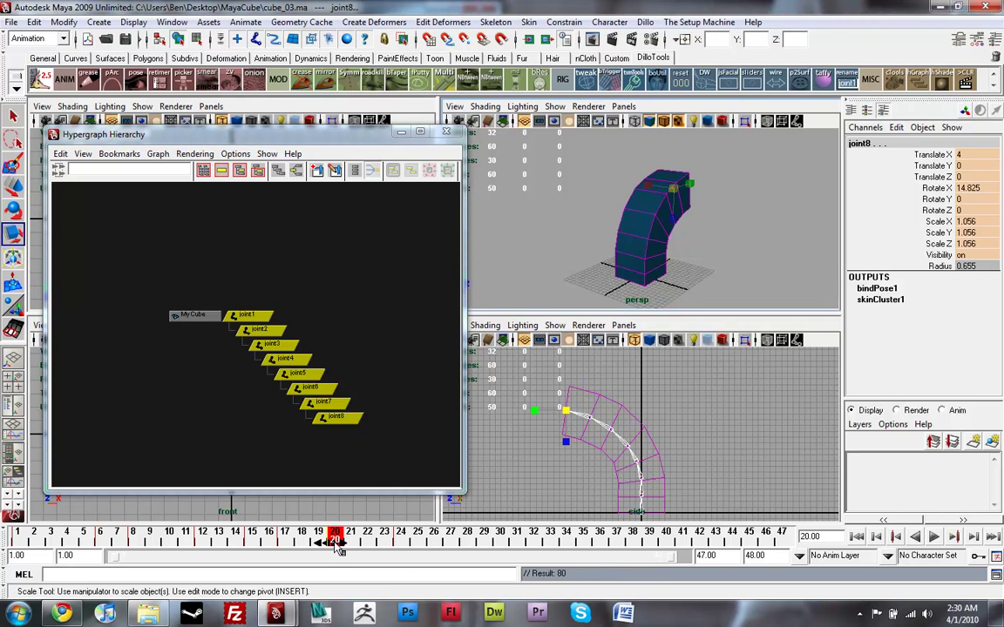
{"action": "mouse_move", "coordinate": [338, 540]}
{"action": "left_mouse_down"}
{"action": "mouse_move", "coordinate": [307, 542]}
{"action": "mouse_move", "coordinate": [402, 538]}
{"action": "mouse_move", "coordinate": [17, 537]}
{"action": "left_mouse_up"}
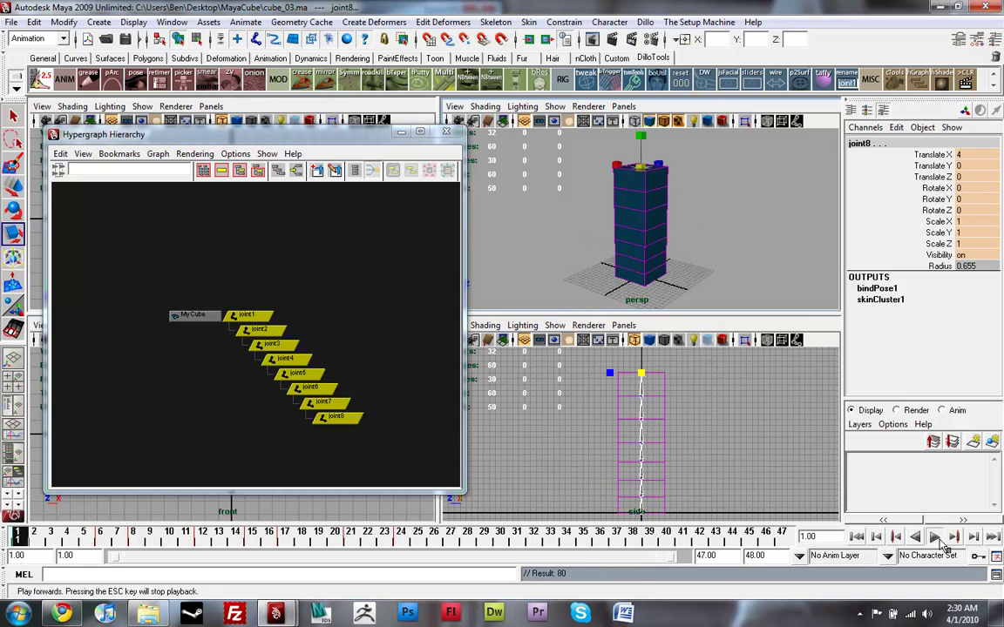
{"action": "left_click", "coordinate": [936, 538]}
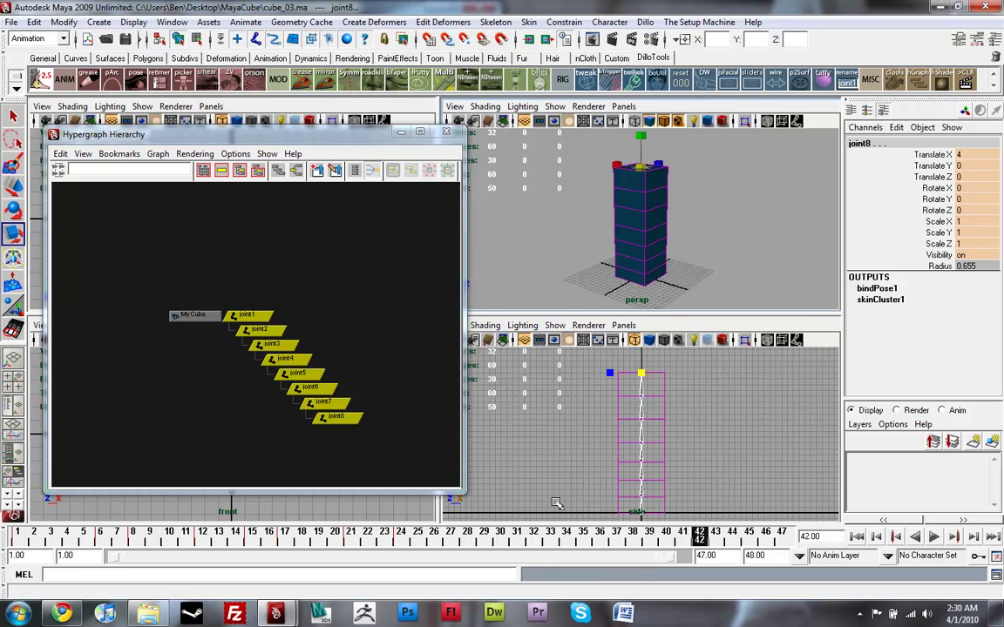
Save the scene as cubeanim in the Desktop's MayaCube folder, then close the Hypergraph and deselect the joints
{"action": "left_click", "coordinate": [12, 22]}
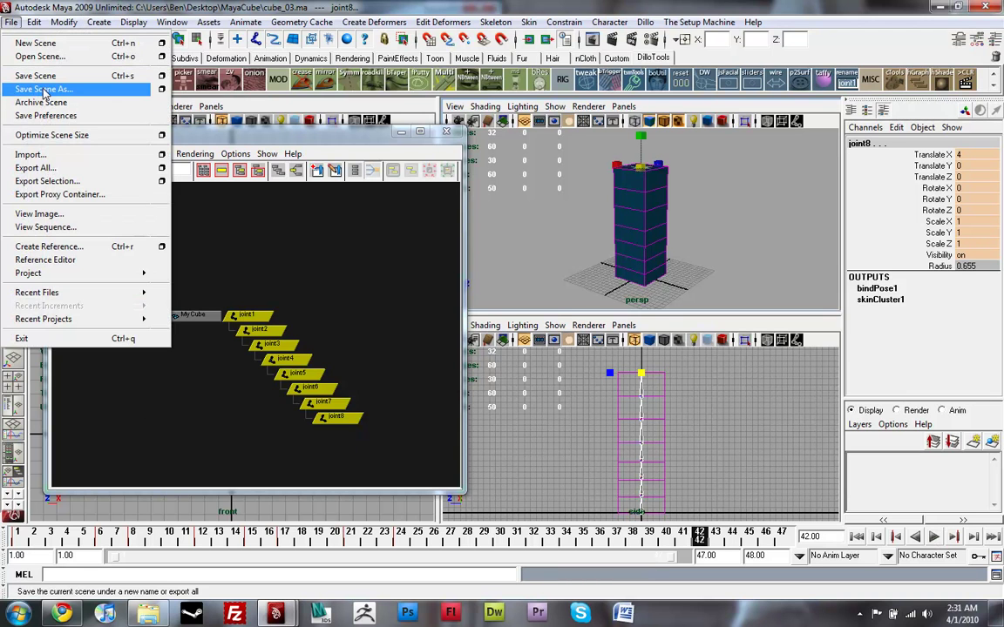
{"action": "left_click", "coordinate": [43, 90]}
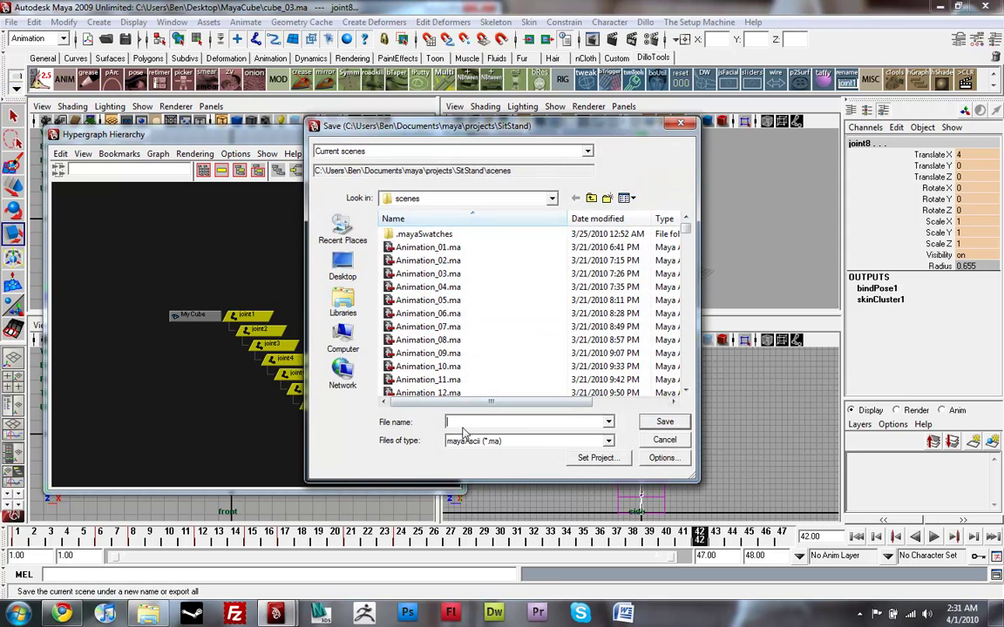
{"action": "left_click", "coordinate": [342, 266]}
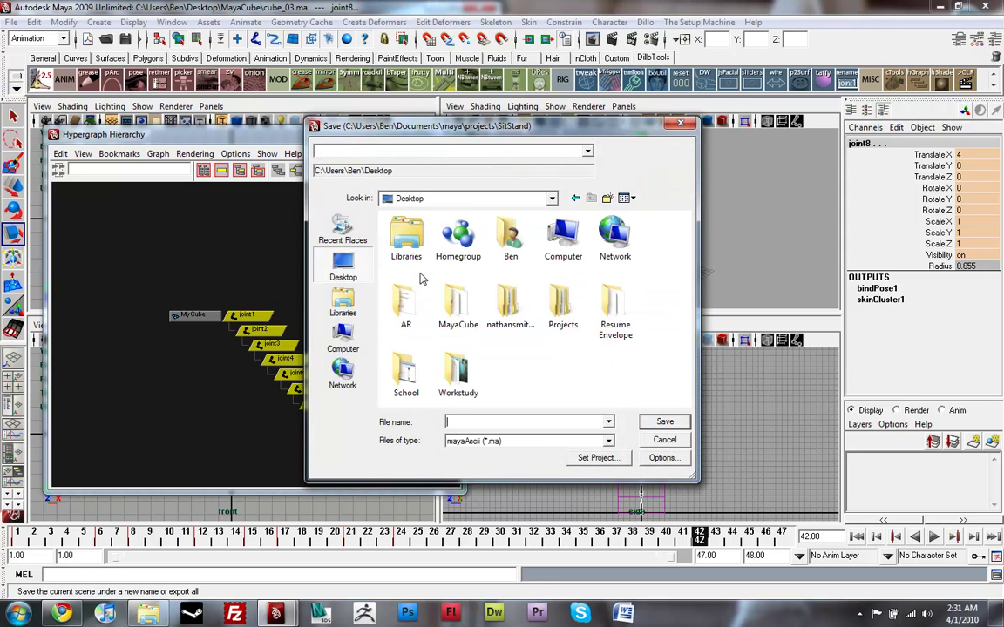
{"action": "double_click", "coordinate": [448, 311]}
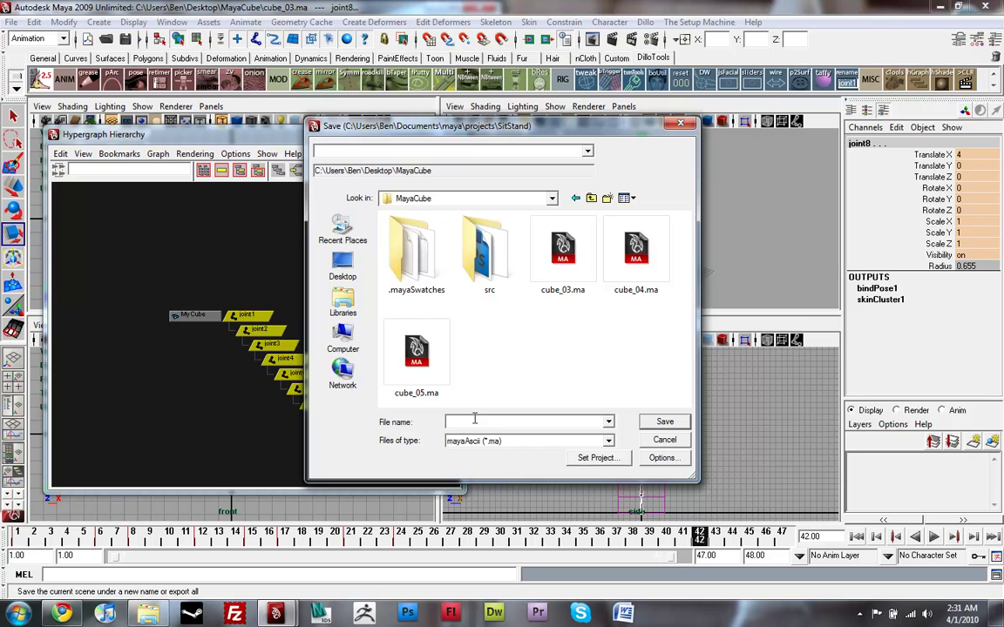
{"action": "left_click", "coordinate": [475, 421]}
{"action": "type", "text": "cubeanim"}
{"action": "key", "text": "Return"}
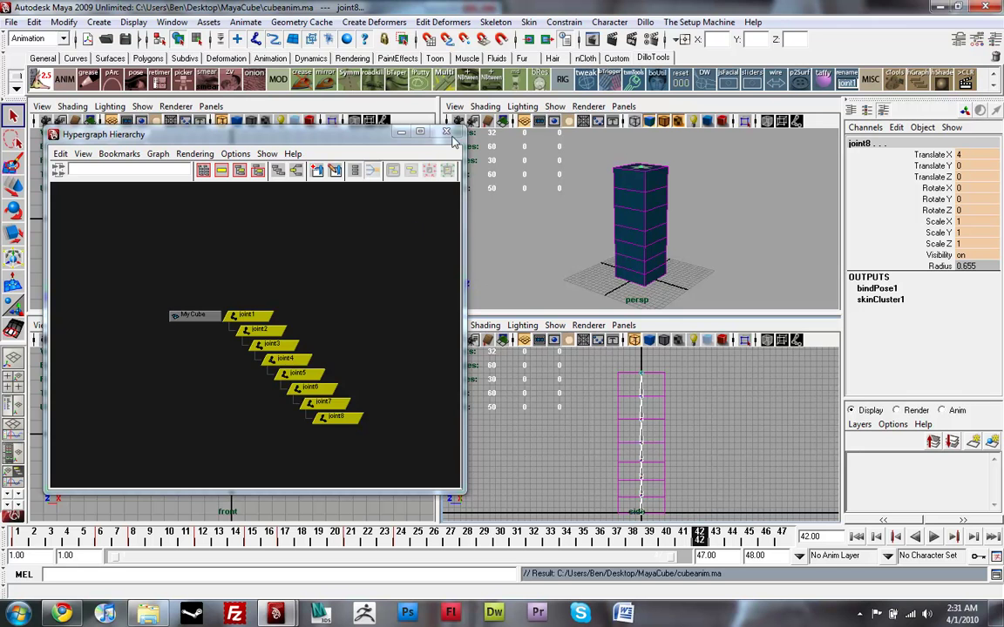
{"action": "left_click", "coordinate": [446, 131]}
{"action": "left_click", "coordinate": [503, 186]}
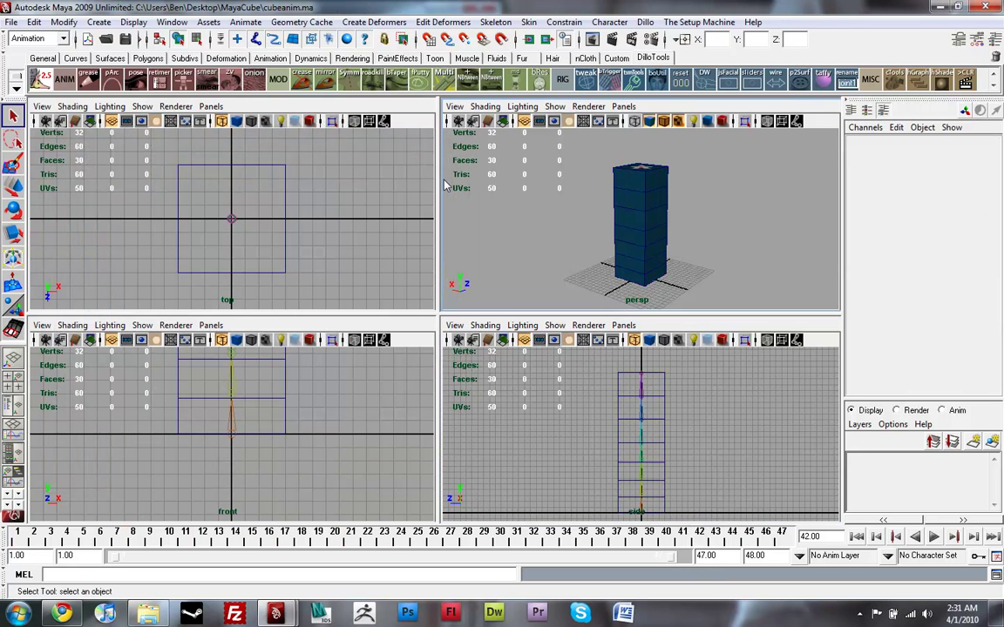
Set the COLLADA.mll plug-in to auto load in the Plug-in Manager, refresh the list and close the manager
{"action": "left_click", "coordinate": [10, 22]}
{"action": "mouse_move", "coordinate": [166, 23]}
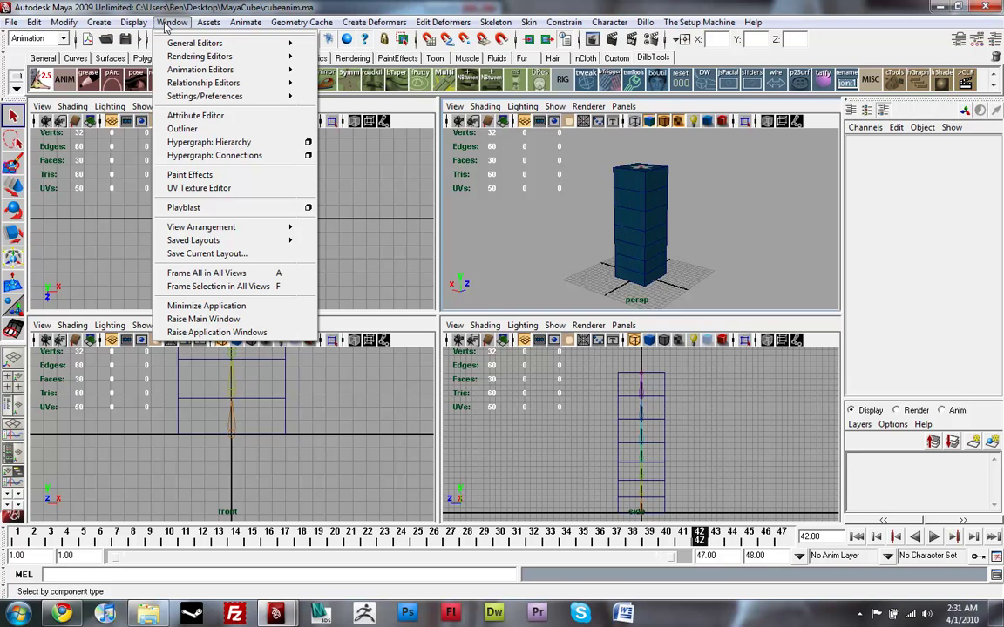
{"action": "mouse_move", "coordinate": [231, 98]}
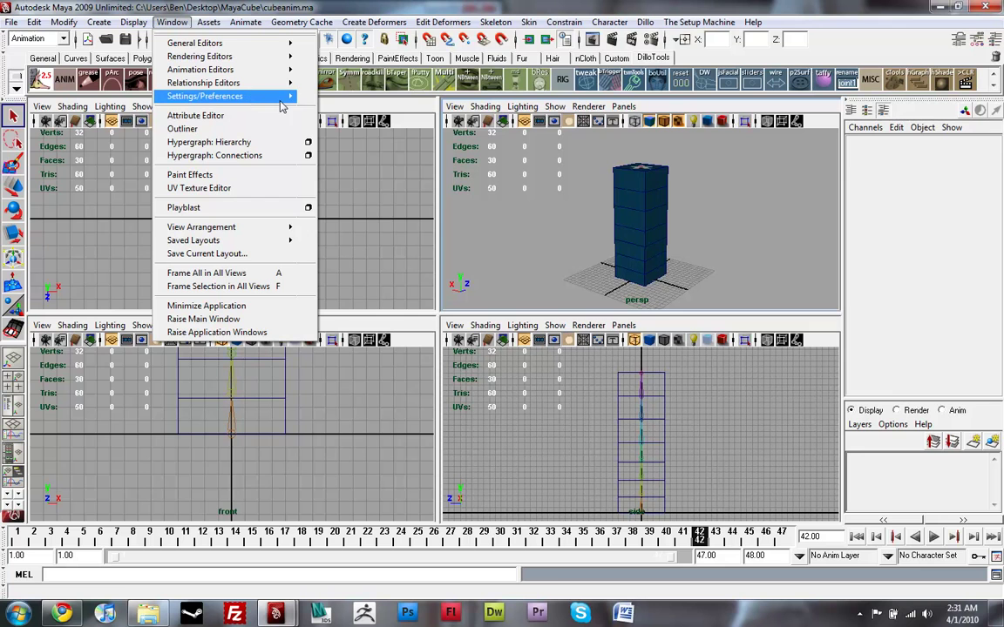
{"action": "mouse_move", "coordinate": [262, 96]}
{"action": "left_click", "coordinate": [358, 222]}
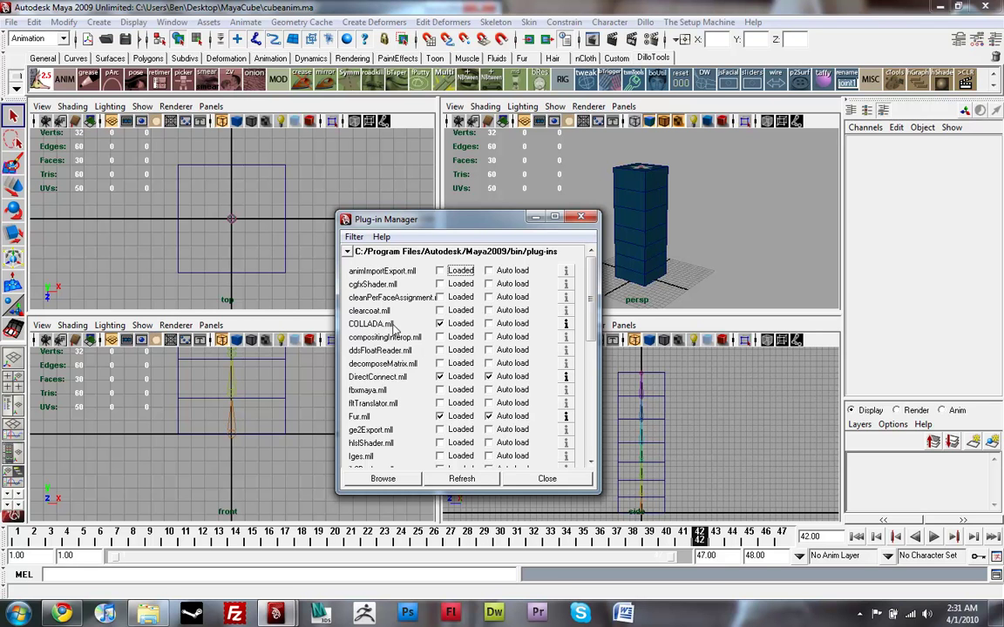
{"action": "left_click", "coordinate": [489, 324]}
{"action": "left_click", "coordinate": [464, 480]}
{"action": "left_click", "coordinate": [535, 482]}
Open the Export All options and set the file type to COLLADA exporter, keeping the default export settings
{"action": "left_click", "coordinate": [9, 23]}
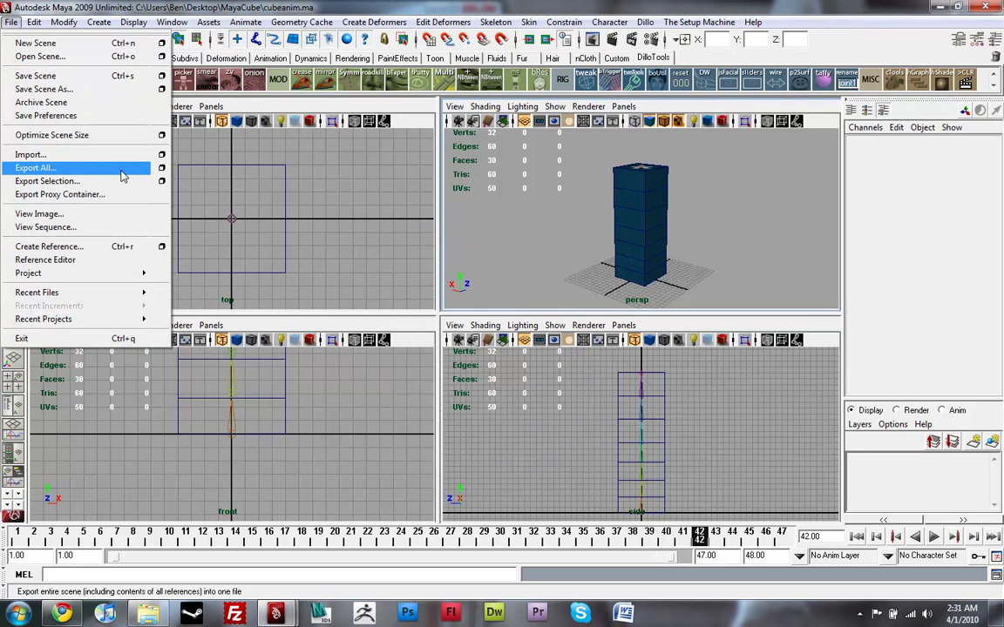
{"action": "left_click", "coordinate": [160, 168]}
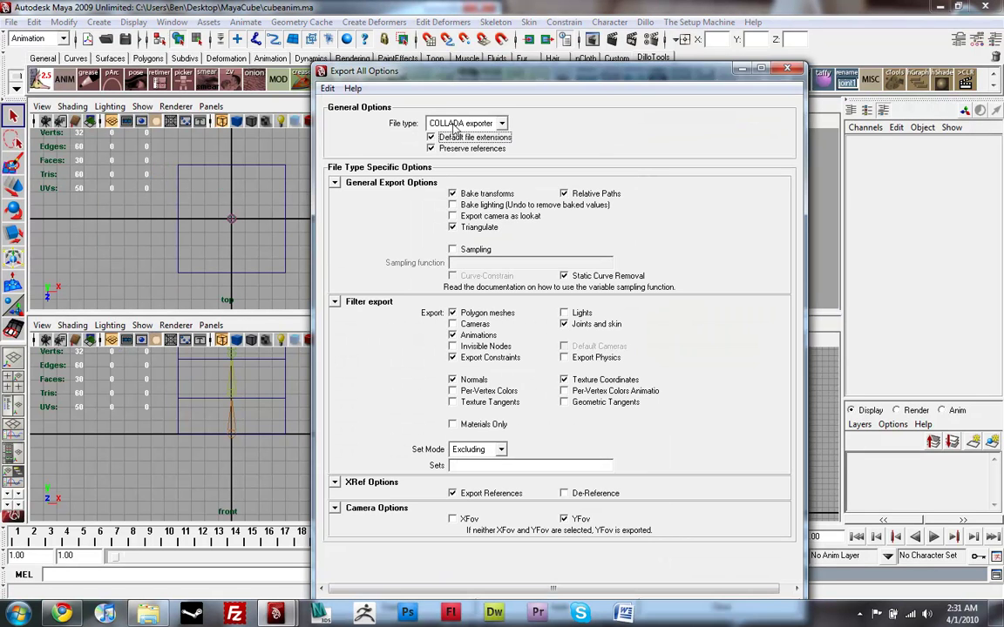
{"action": "left_click", "coordinate": [464, 123]}
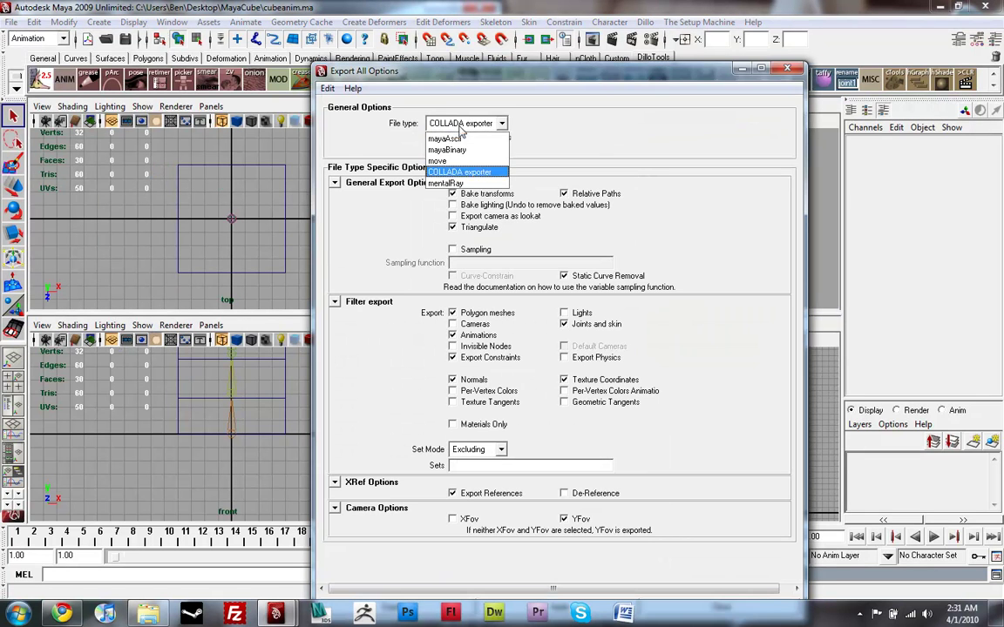
{"action": "left_click", "coordinate": [461, 173]}
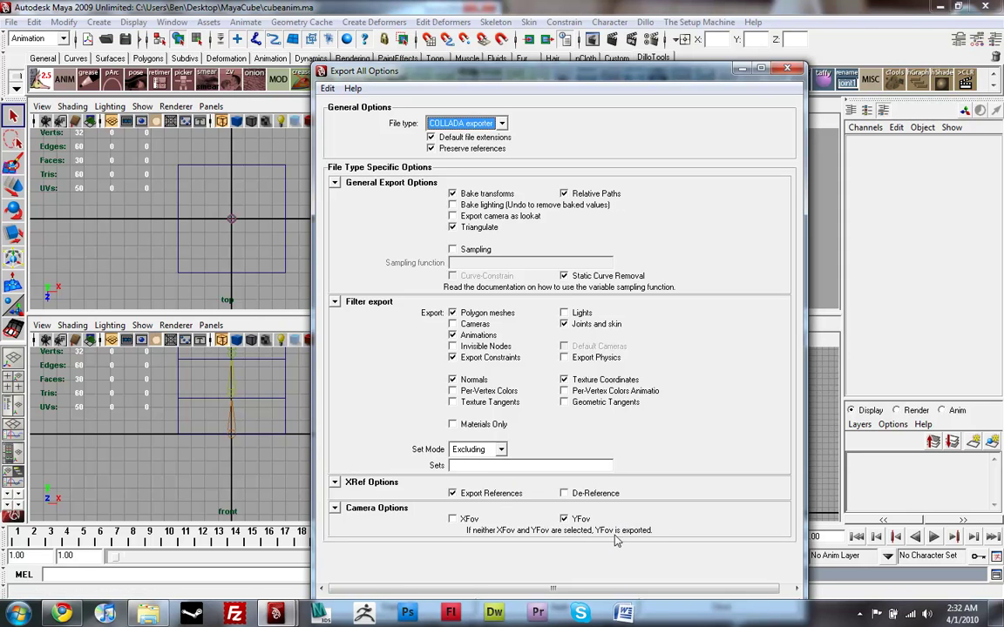
{"action": "scroll", "coordinate": [607, 545], "scroll_direction": "down", "scroll_amount": 1}
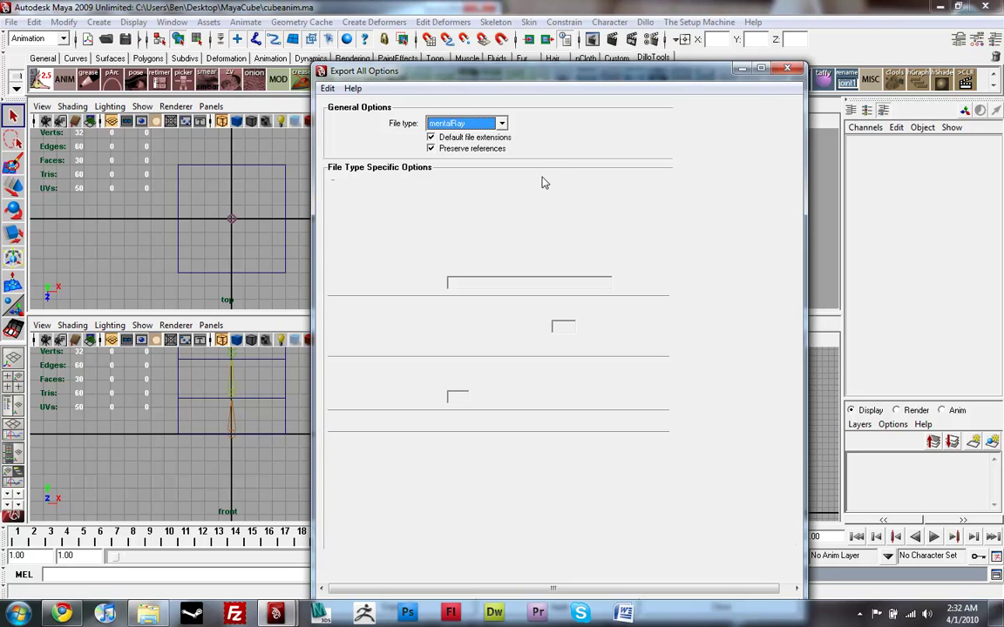
{"action": "scroll", "coordinate": [486, 128], "scroll_direction": "up", "scroll_amount": 1}
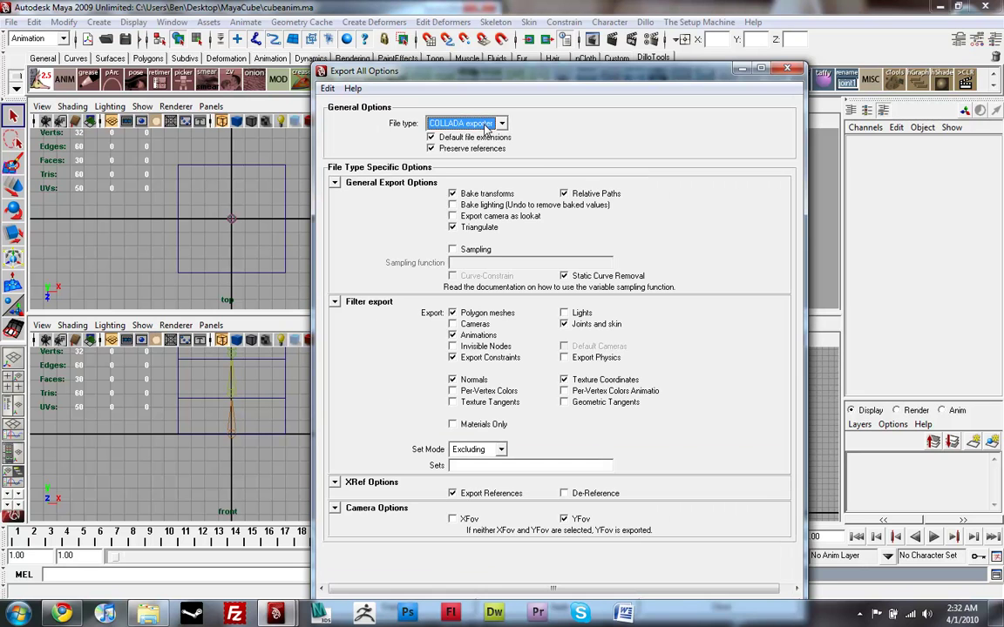
{"action": "left_click", "coordinate": [487, 128]}
{"action": "left_click", "coordinate": [577, 124]}
{"action": "left_click_drag", "start_coordinate": [536, 70], "coordinate": [521, 14]}
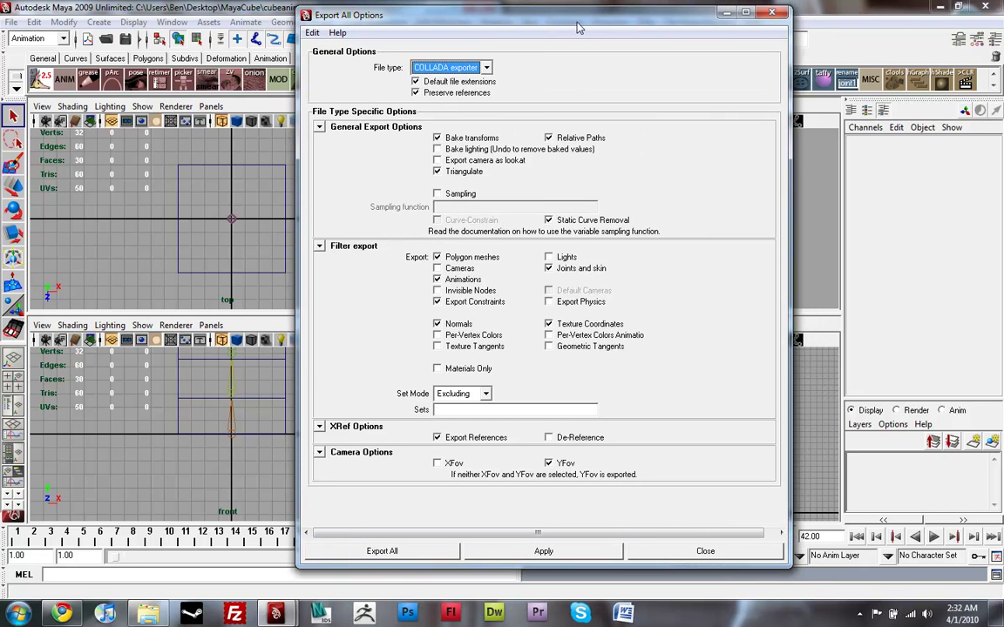
{"action": "left_click_drag", "start_coordinate": [579, 26], "coordinate": [579, 30]}
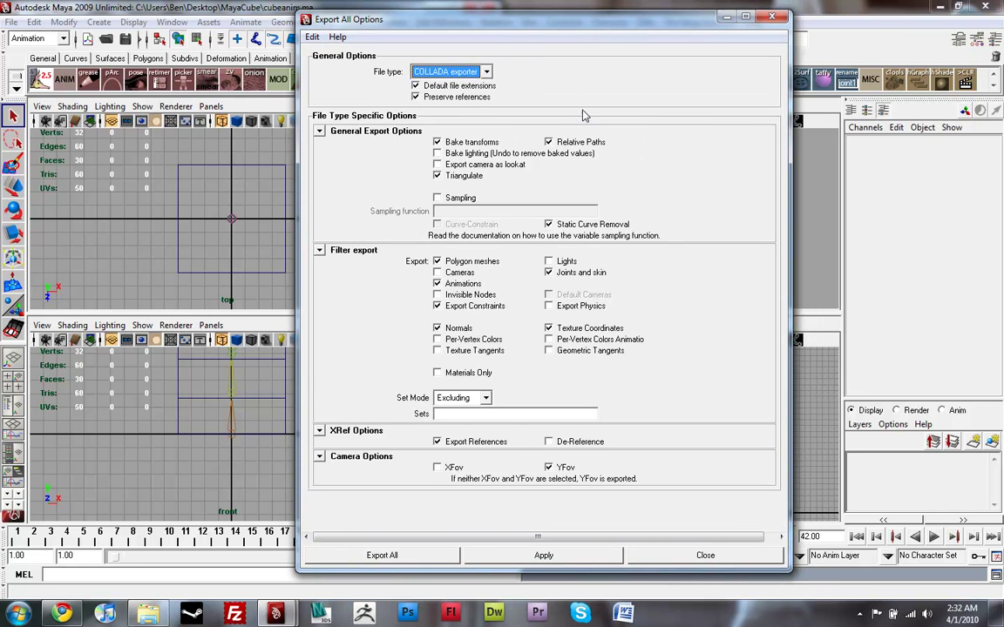
Export the whole scene as animcube01 in COLLADA format to the Desktop's MayaCube folder
{"action": "left_click", "coordinate": [381, 556]}
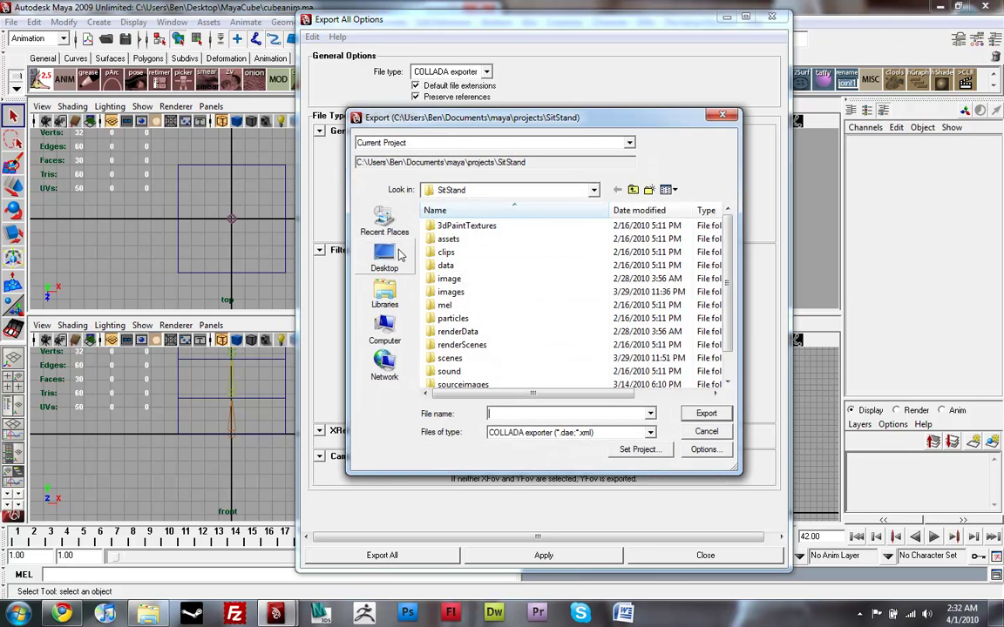
{"action": "left_click", "coordinate": [384, 255]}
{"action": "double_click", "coordinate": [499, 296]}
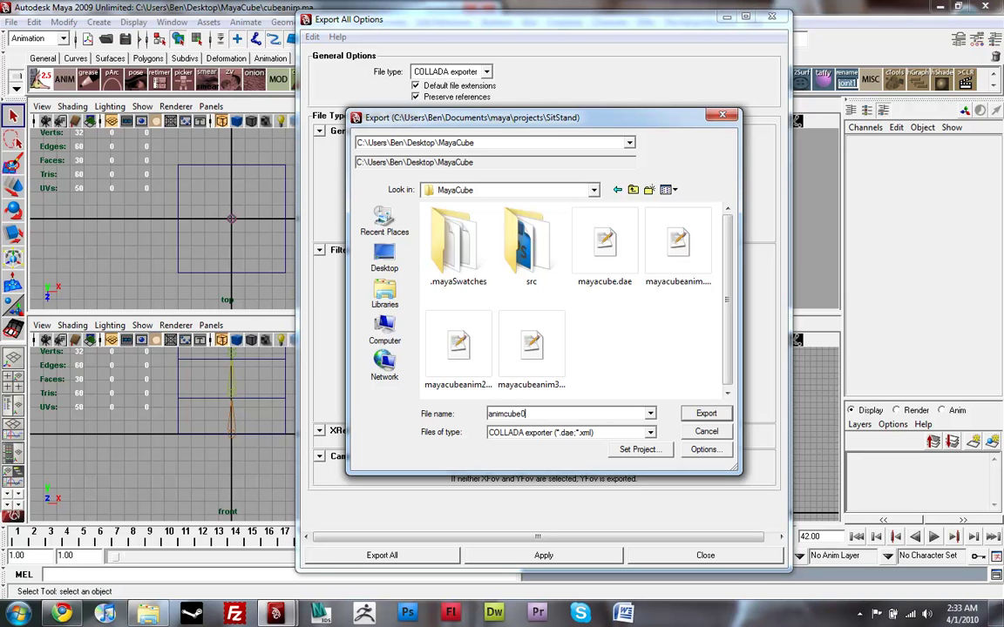
{"action": "type", "text": "1"}
{"action": "left_click", "coordinate": [707, 414]}
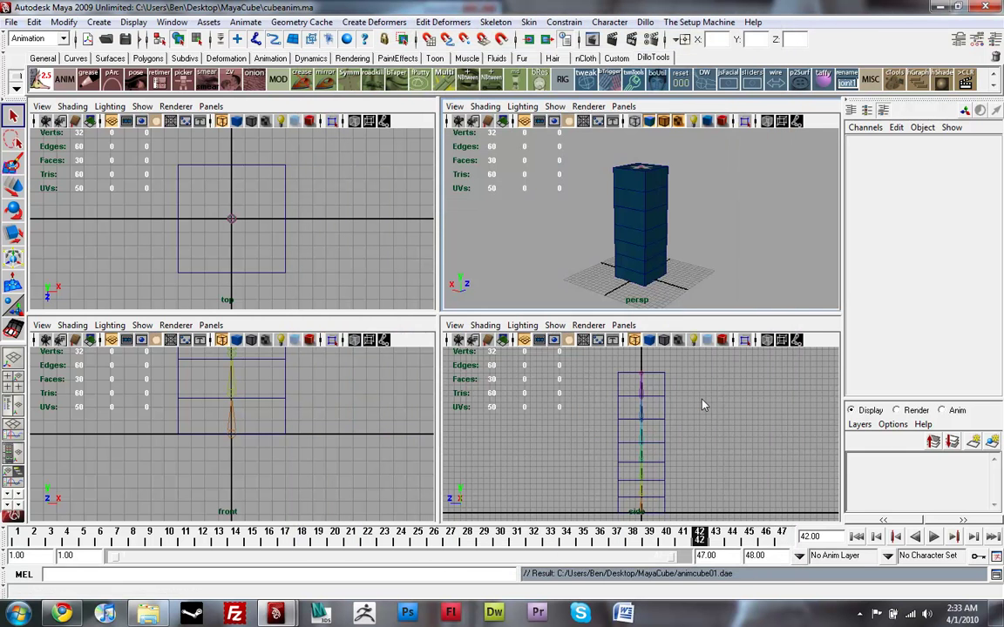
{"action": "left_click", "coordinate": [705, 404]}
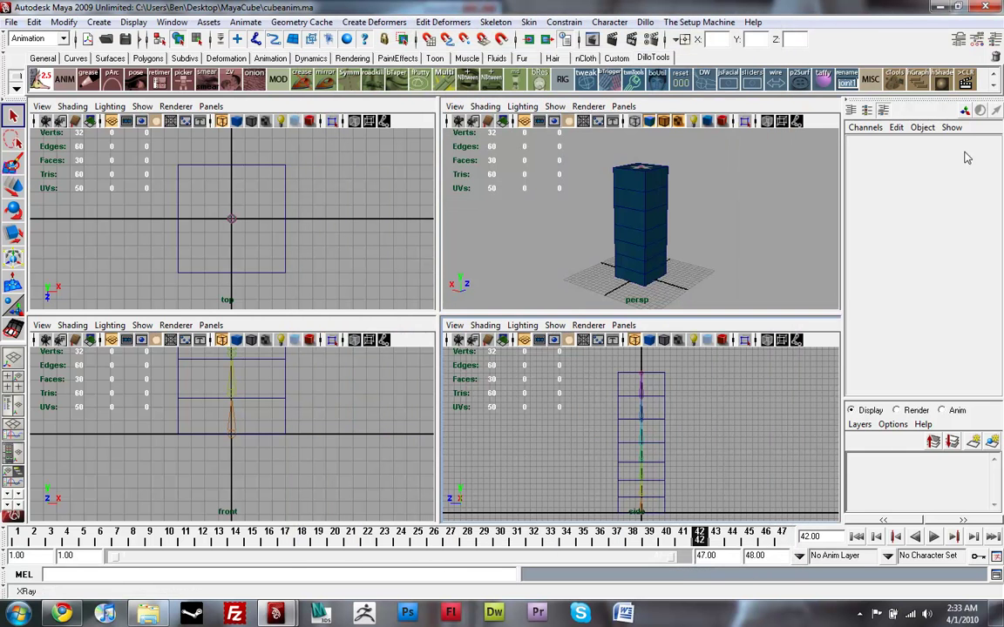
Minimize Maya and open pv3dpreviewer.swf from the MayaCube folder in Flash Player, moving its window clear of the files
{"action": "left_click", "coordinate": [940, 7]}
{"action": "left_click", "coordinate": [636, 244]}
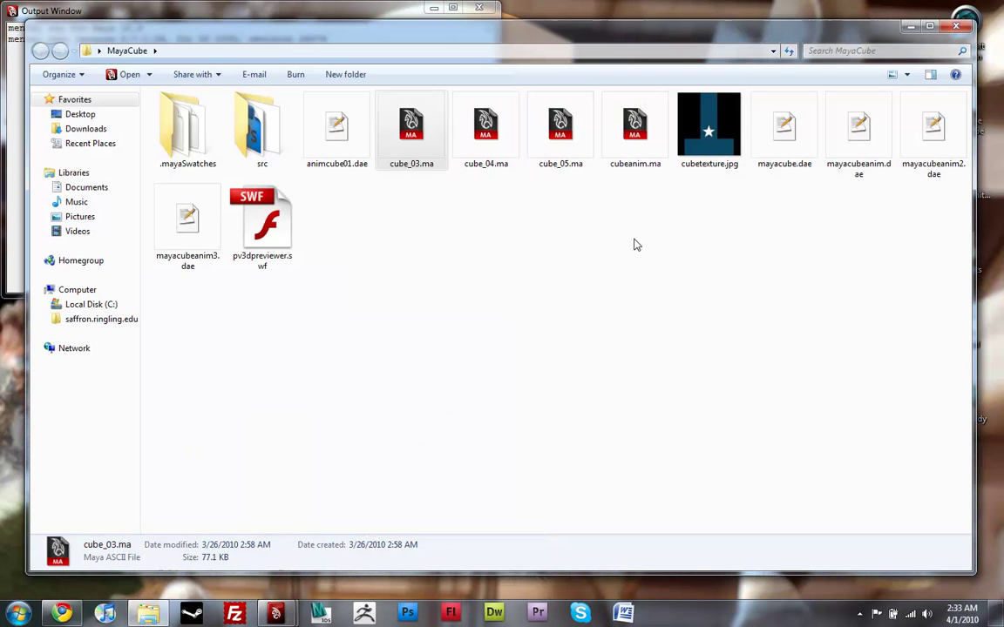
{"action": "double_click", "coordinate": [259, 244]}
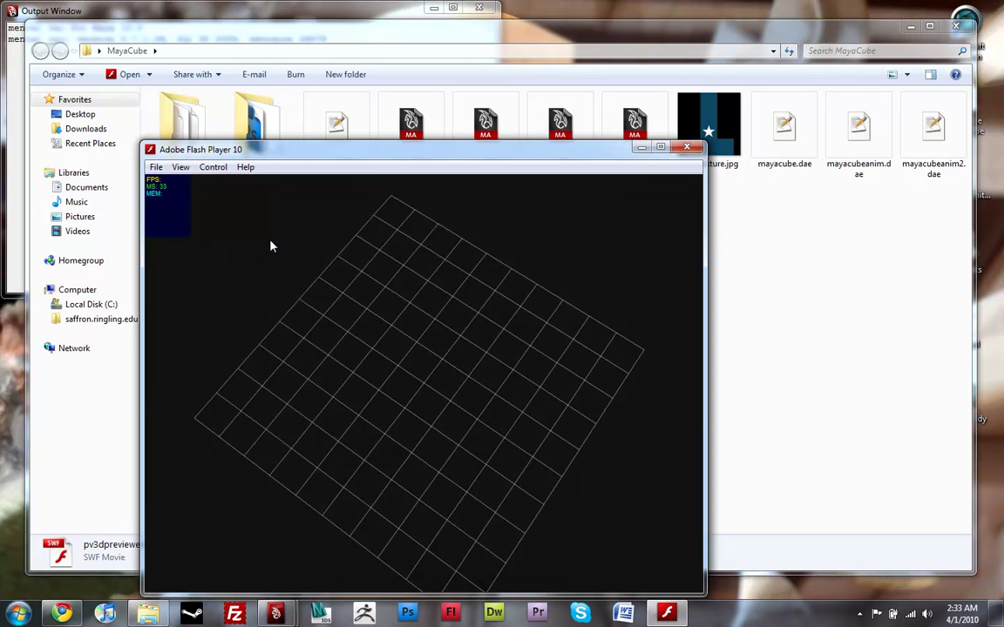
{"action": "left_click_drag", "start_coordinate": [431, 152], "coordinate": [673, 61]}
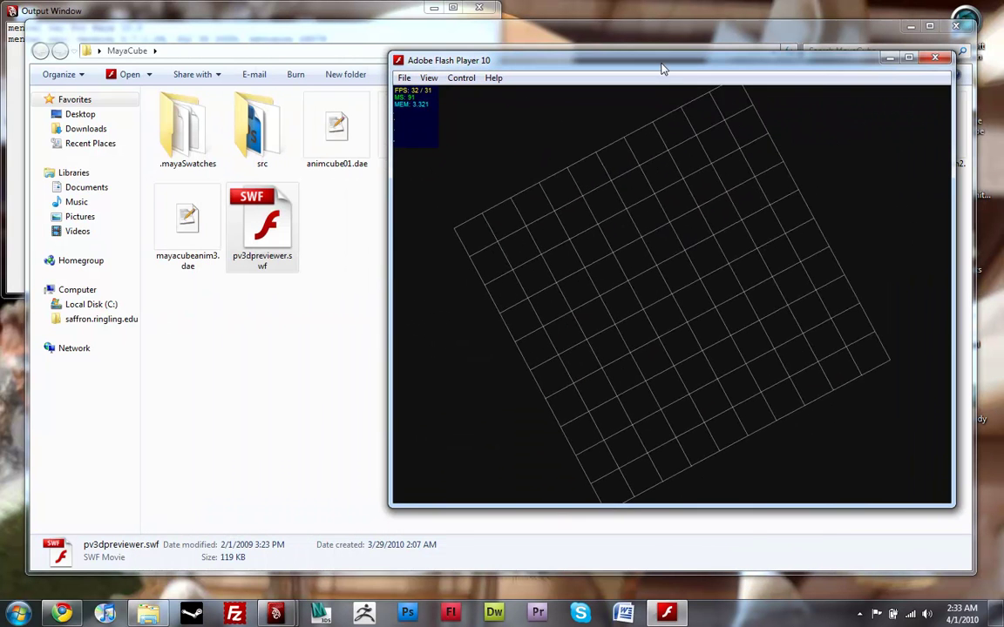
Load the mesh file animcube01.dae into the PV3D Previewer
{"action": "right_click", "coordinate": [680, 304]}
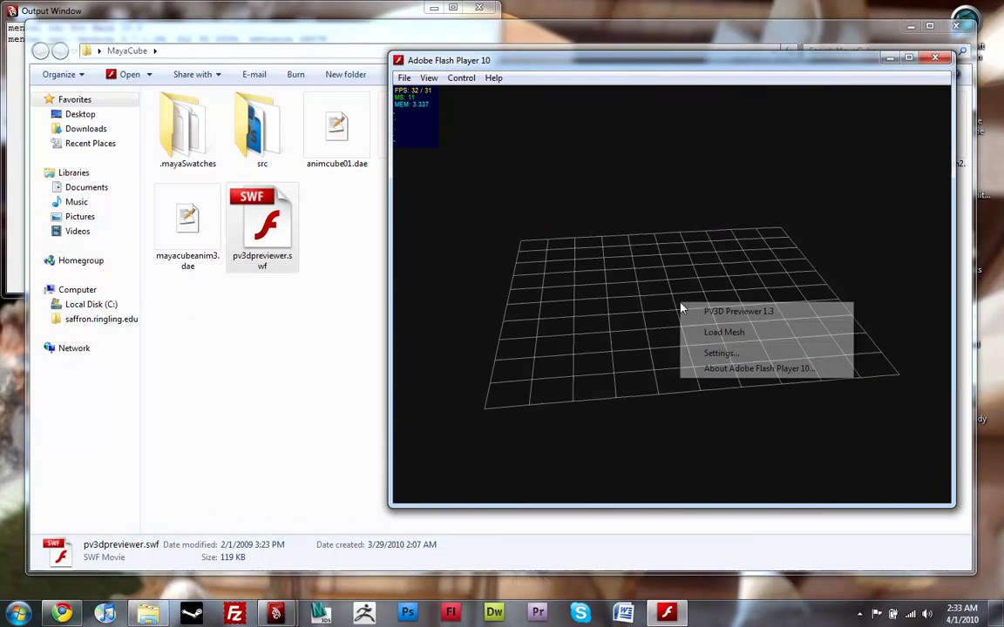
{"action": "left_click", "coordinate": [714, 333]}
{"action": "left_click", "coordinate": [640, 174]}
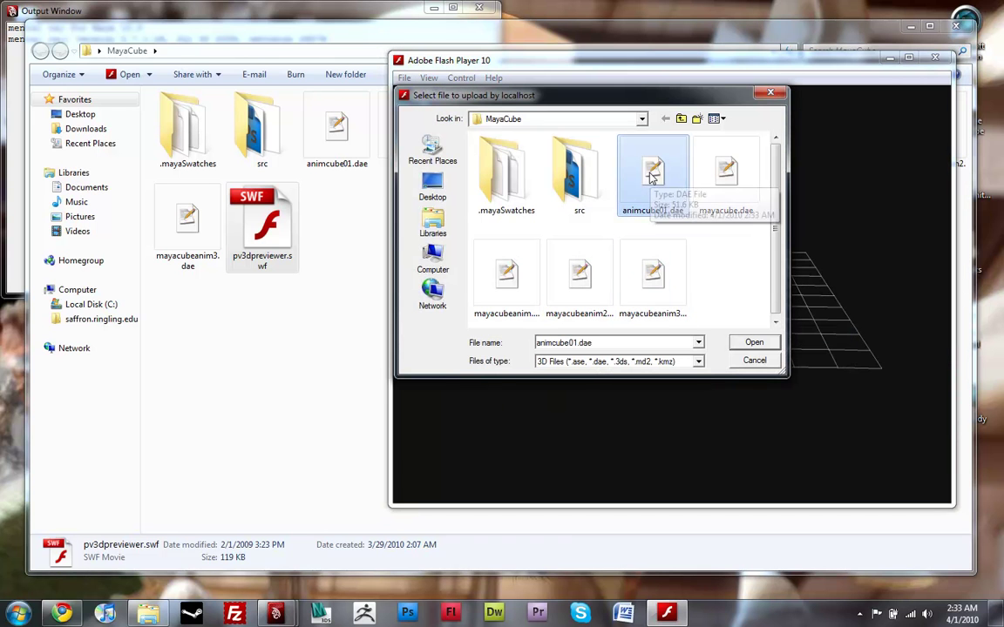
{"action": "left_click", "coordinate": [753, 341]}
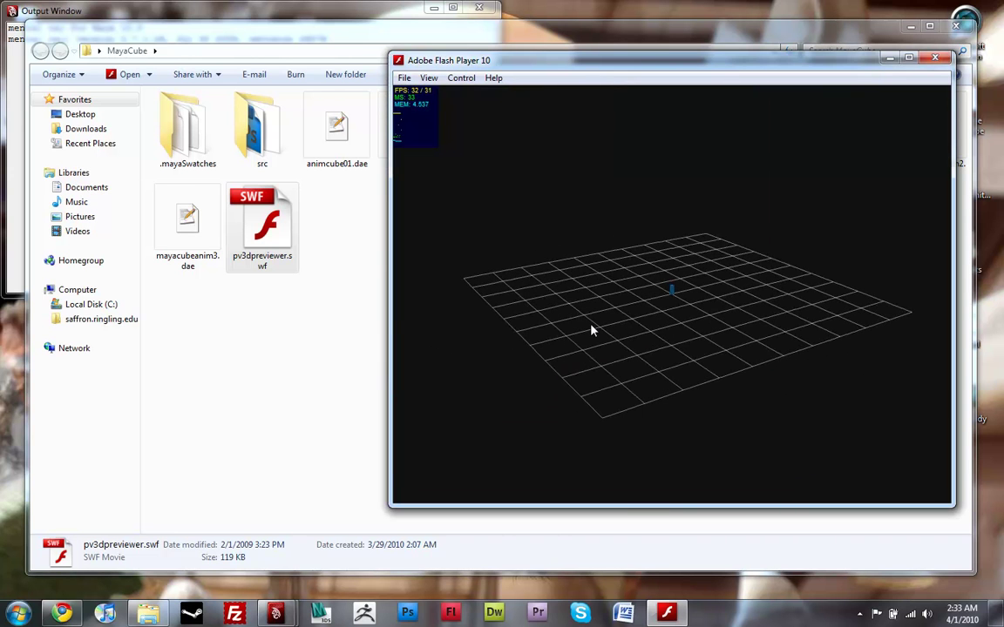
Examine the loaded cube and its bending animation from several angles in the previewer
{"action": "left_click_drag", "start_coordinate": [592, 331], "coordinate": [733, 327]}
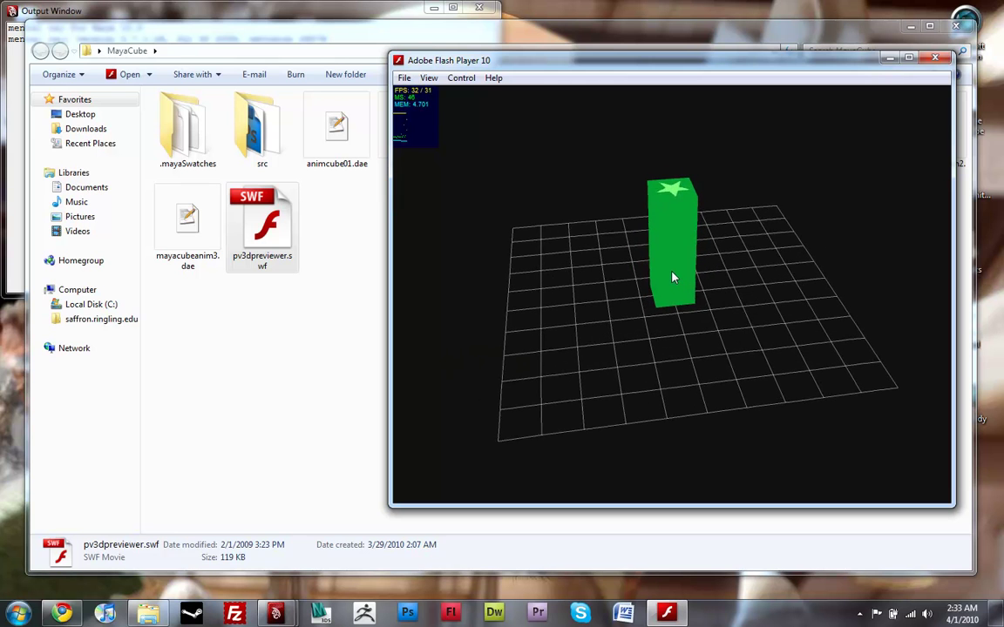
{"action": "left_click_drag", "start_coordinate": [671, 277], "coordinate": [722, 294]}
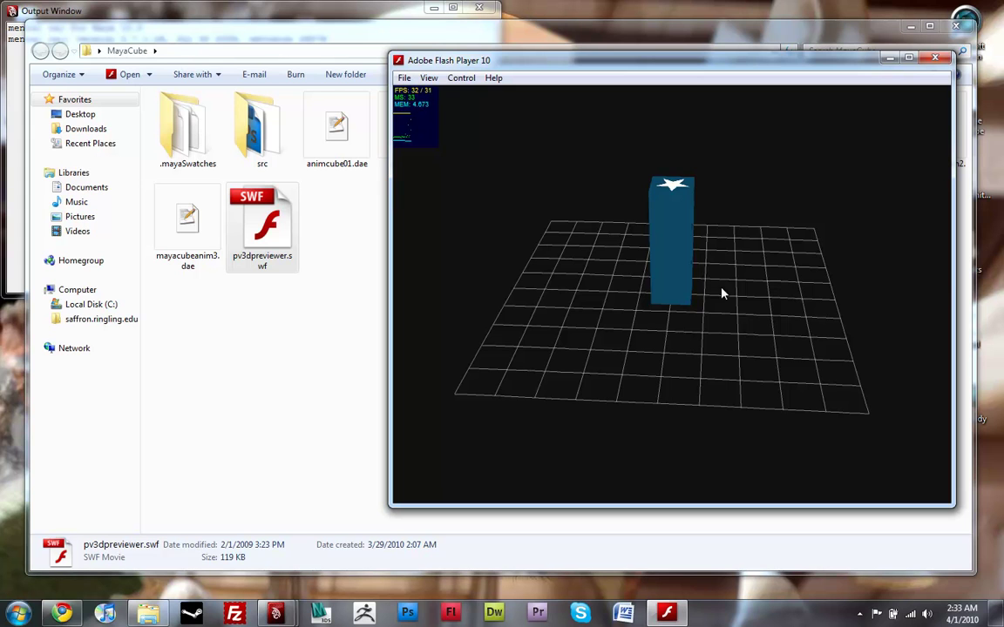
{"action": "left_click_drag", "start_coordinate": [722, 293], "coordinate": [630, 302]}
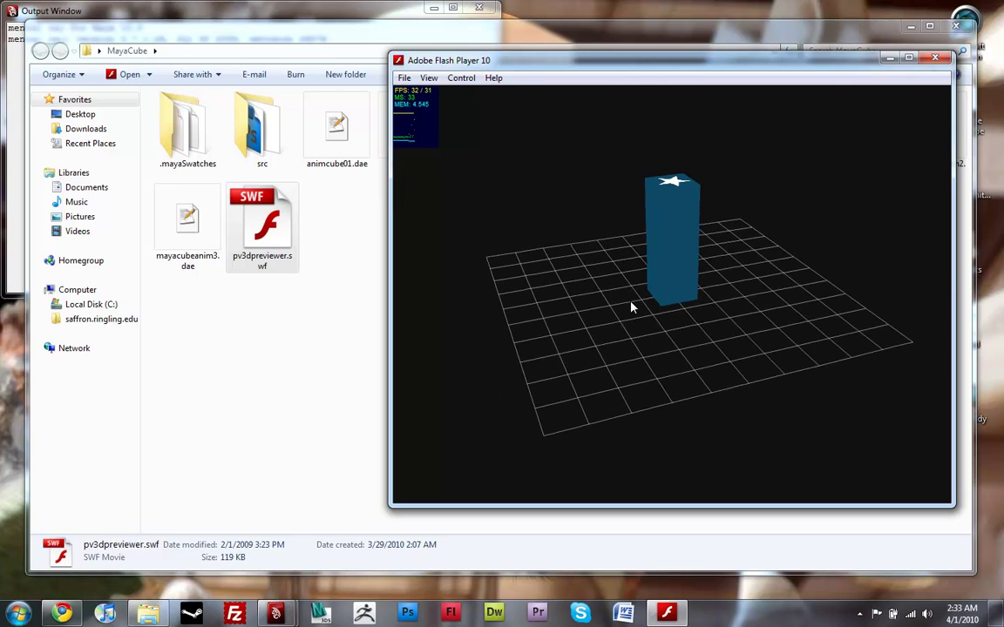
{"action": "mouse_move", "coordinate": [634, 302]}
{"action": "left_mouse_down"}
{"action": "mouse_move", "coordinate": [788, 291]}
{"action": "mouse_move", "coordinate": [695, 287]}
{"action": "mouse_move", "coordinate": [634, 300]}
{"action": "left_mouse_up"}
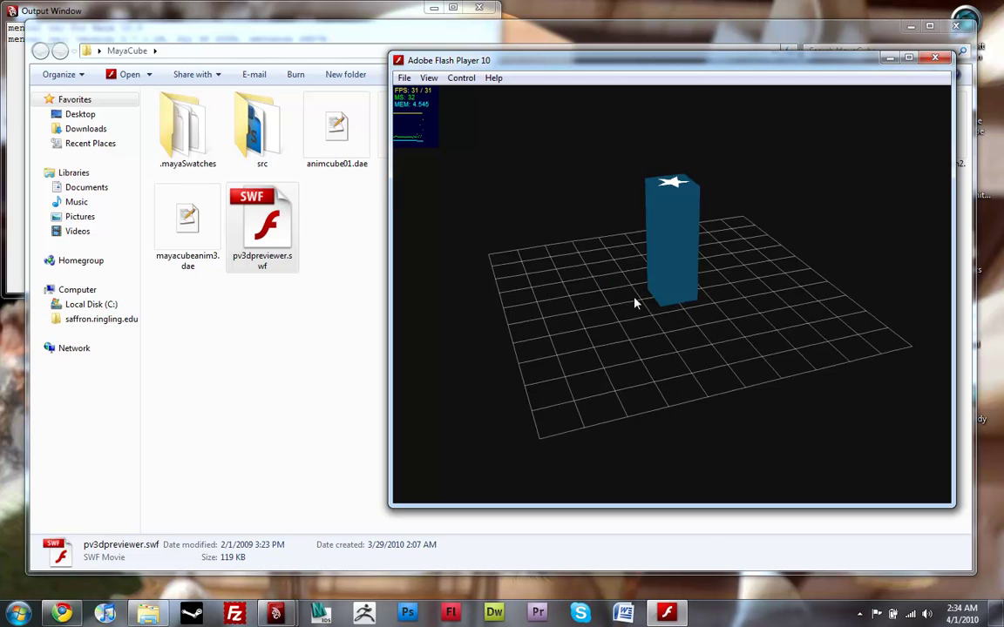
{"action": "left_click_drag", "start_coordinate": [672, 288], "coordinate": [798, 268]}
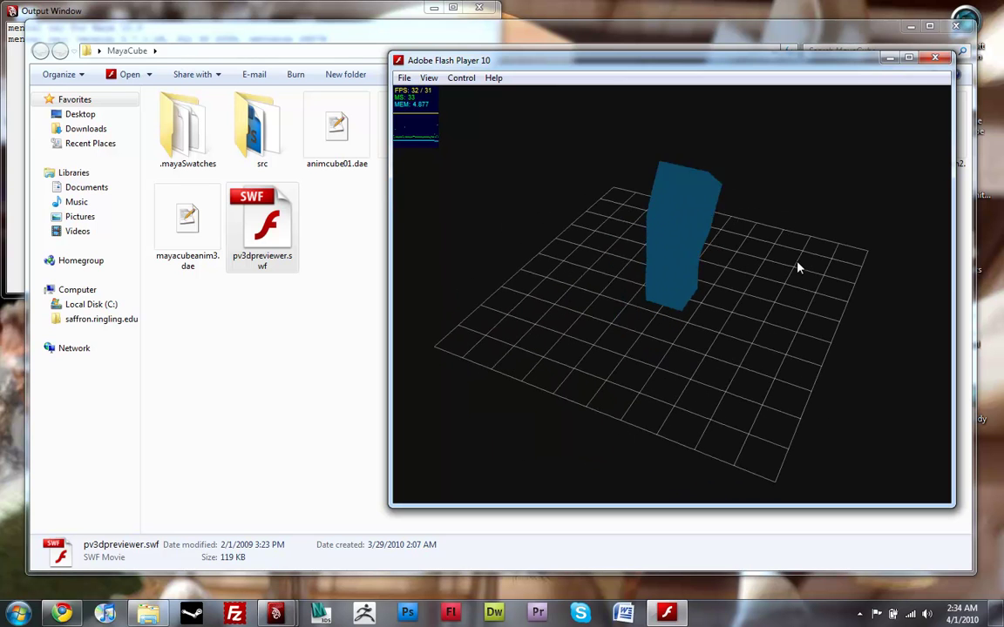